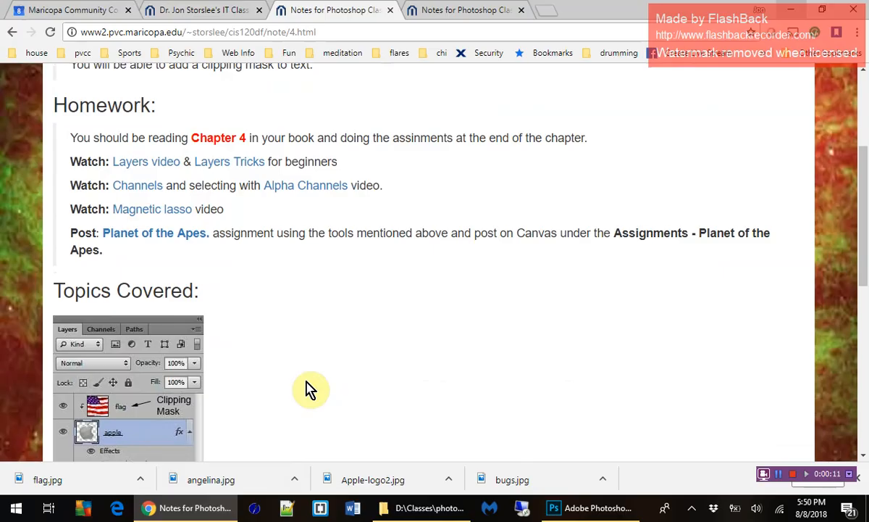
scroll(308, 389, down, 2)
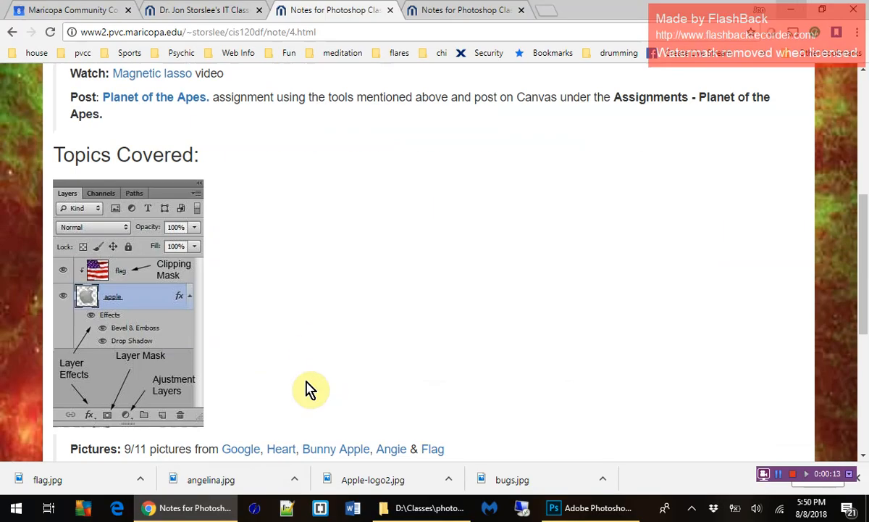
scroll(310, 388, down, 1)
scroll(310, 388, up, 1)
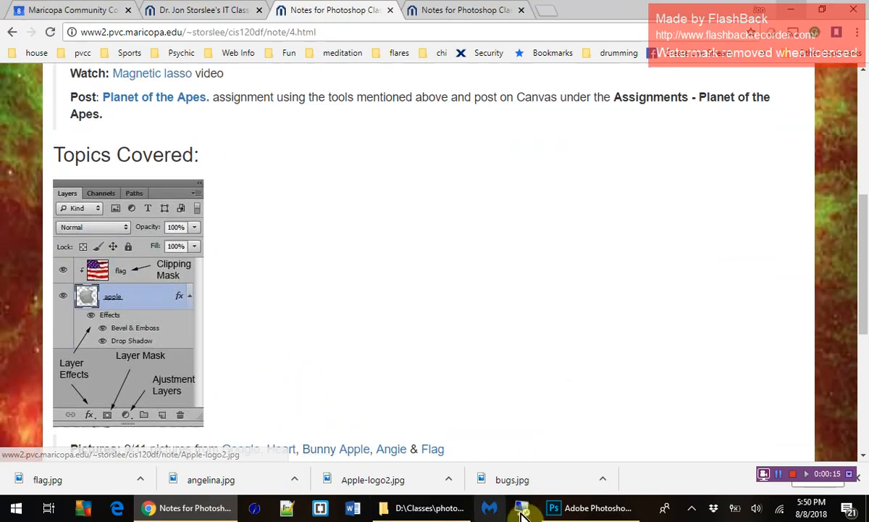
Switch to Photoshop and open Apple-logo2.jpg and flag.jpg together from the photoshop folder.
click(570, 509)
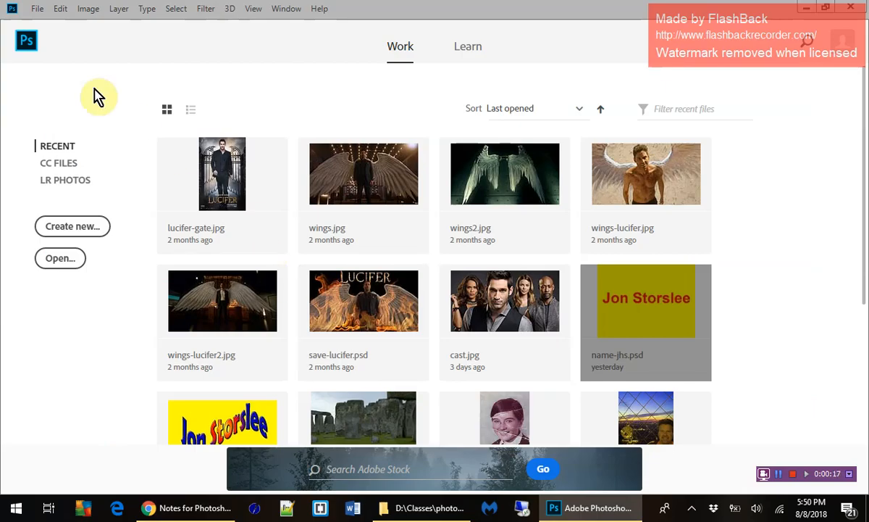
click(38, 10)
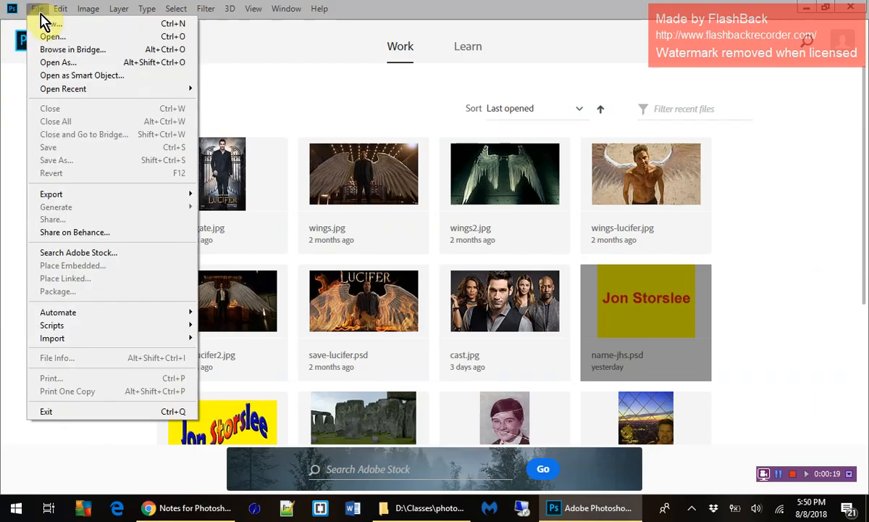
click(48, 39)
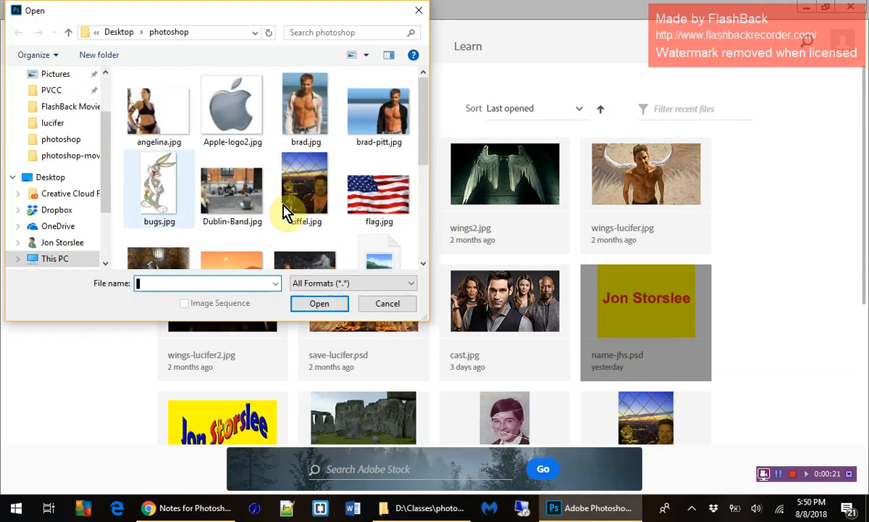
click(380, 195)
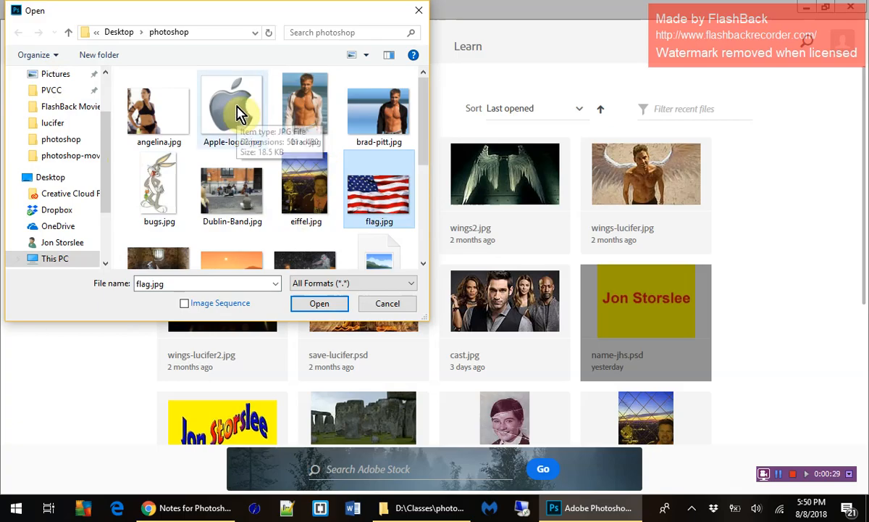
ctrl+click(237, 116)
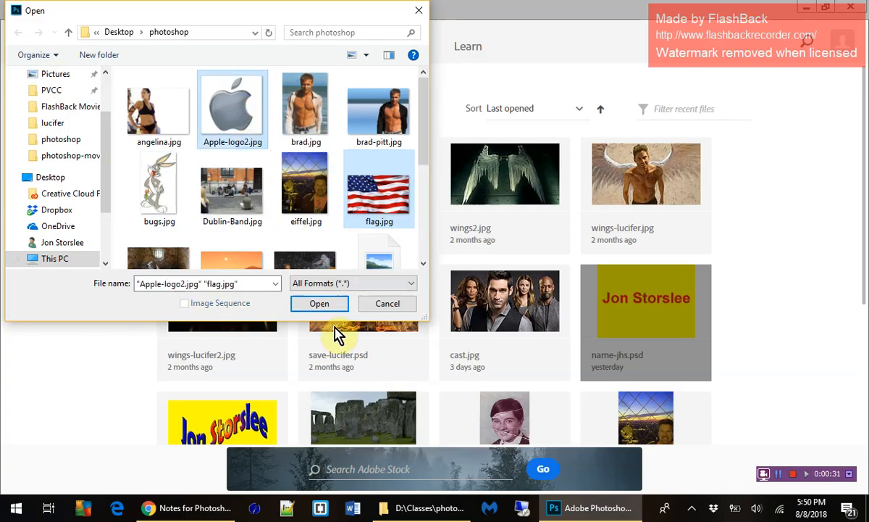
click(331, 305)
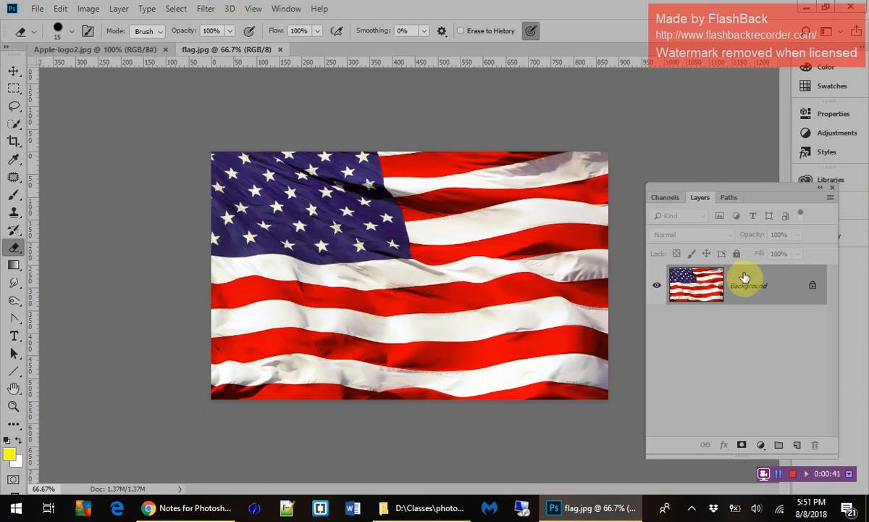
Copy the flag layer into the Apple-logo2.jpg document and move it up so it covers the white strip above it.
click(766, 290)
drag(766, 291, 453, 316)
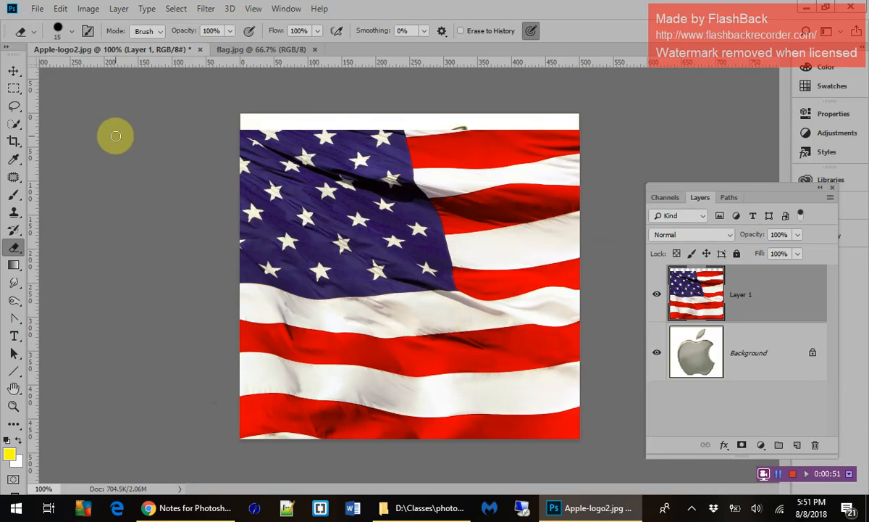
click(14, 70)
drag(376, 177, 376, 162)
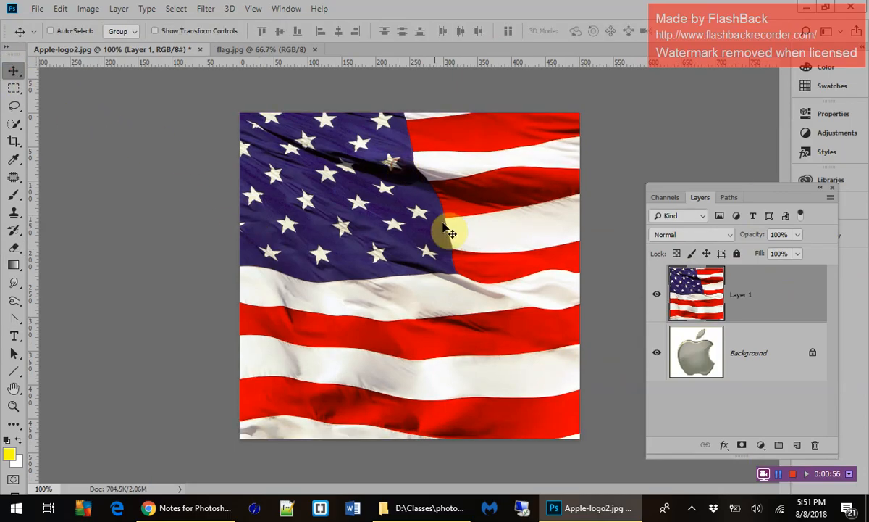
Hide the flag image's layer and rename it "flag".
click(657, 296)
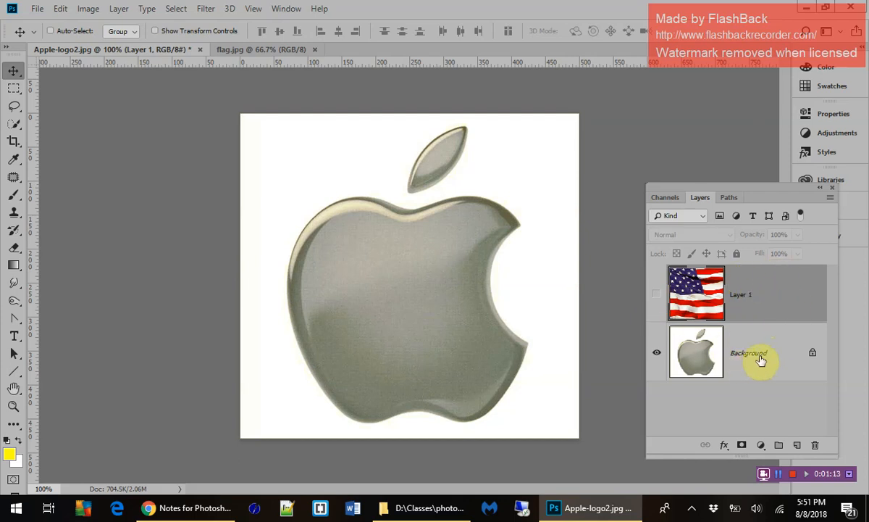
double_click(742, 296)
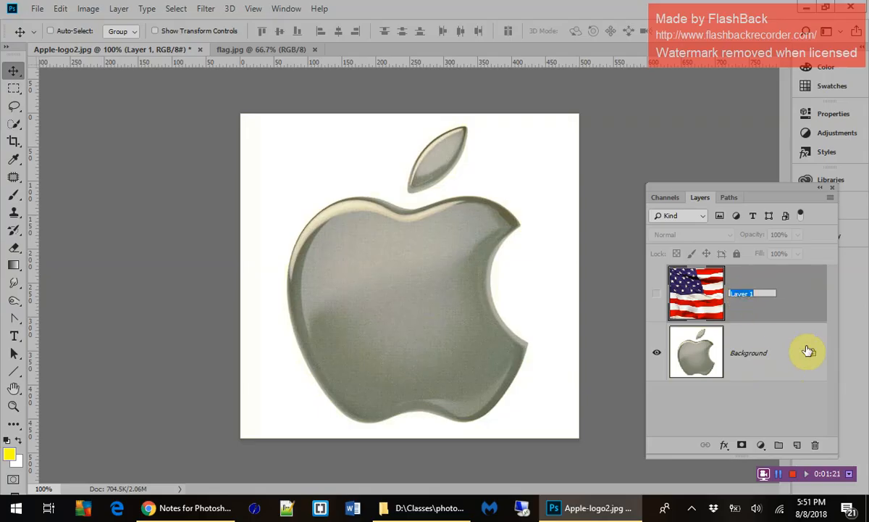
text(flag)
Convert the locked Background into a regular layer named "apple".
double_click(748, 354)
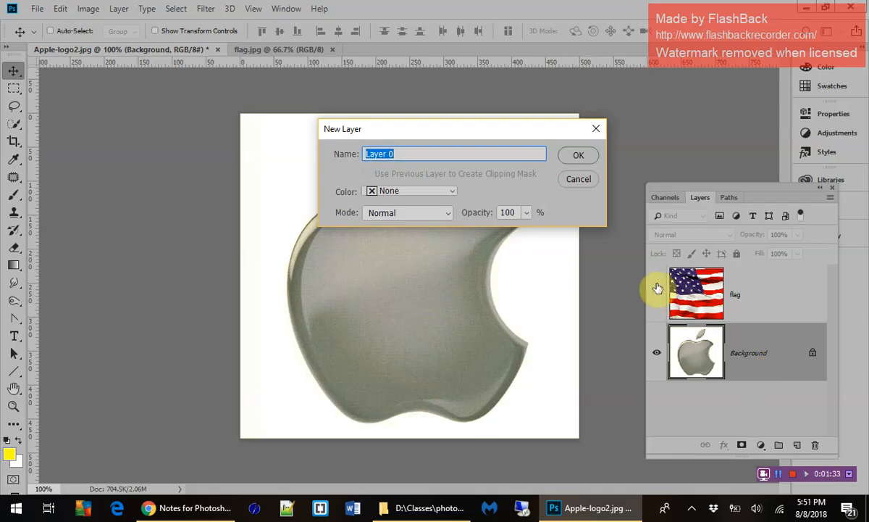
text(apple)
click(581, 159)
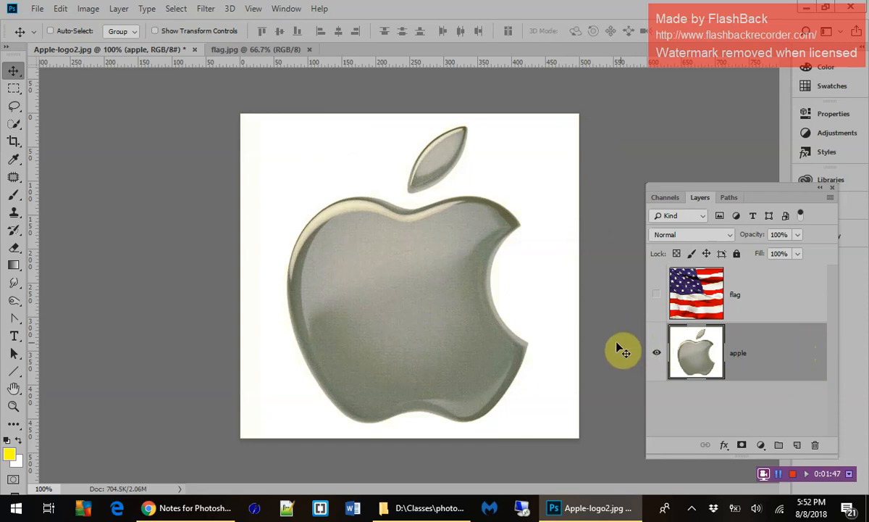
Erase a diagonal stroke in the apple layer's white corner, and remove the remaining white background with the Magic Eraser at tolerance 50.
click(16, 248)
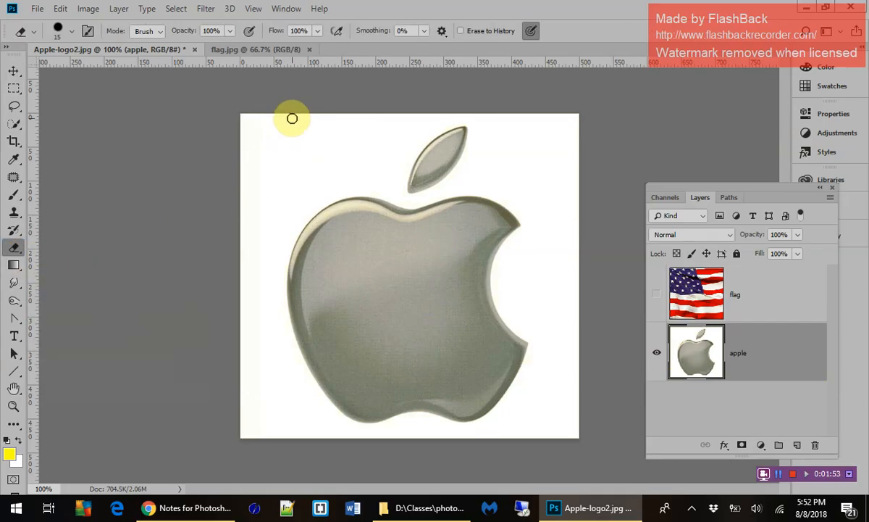
mouse_move(291, 118)
mouse_down()
mouse_move(244, 208)
mouse_move(234, 263)
mouse_up()
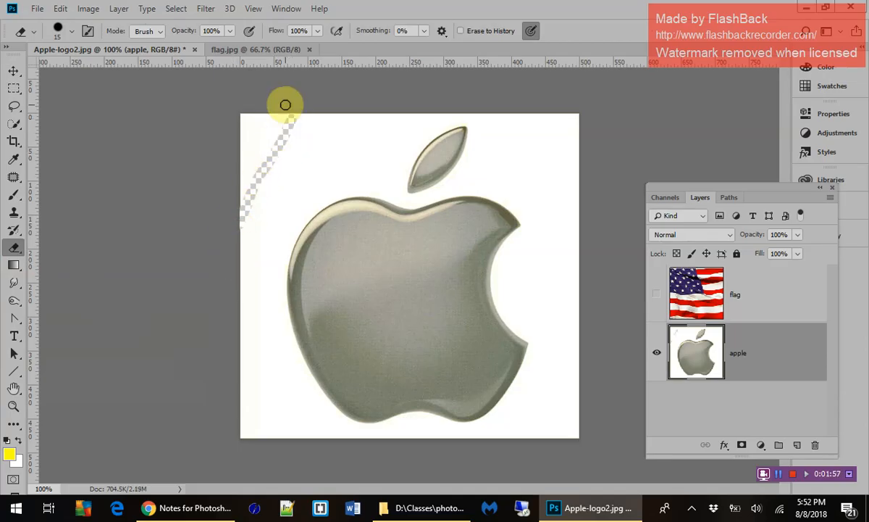
right_click(21, 250)
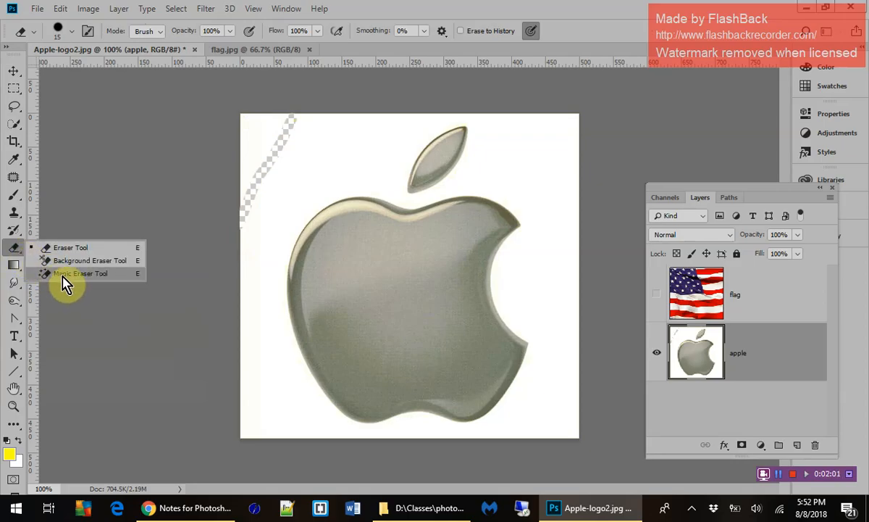
click(57, 275)
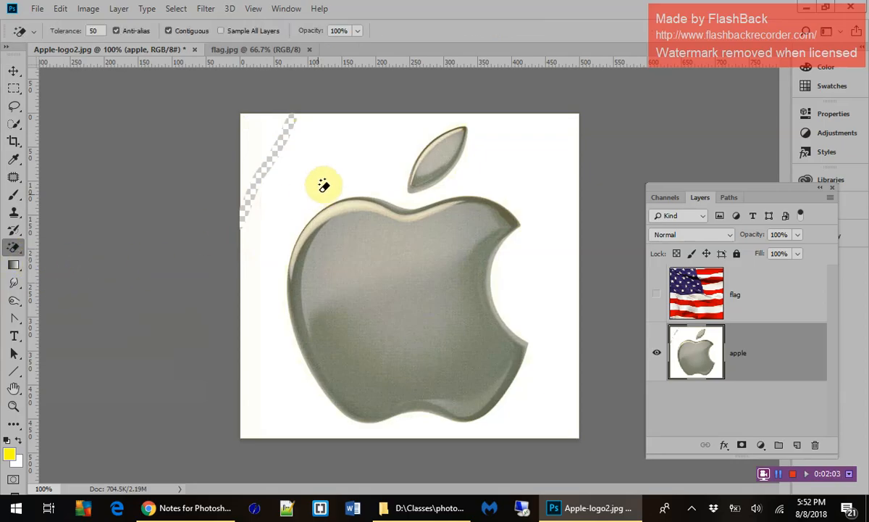
click(339, 162)
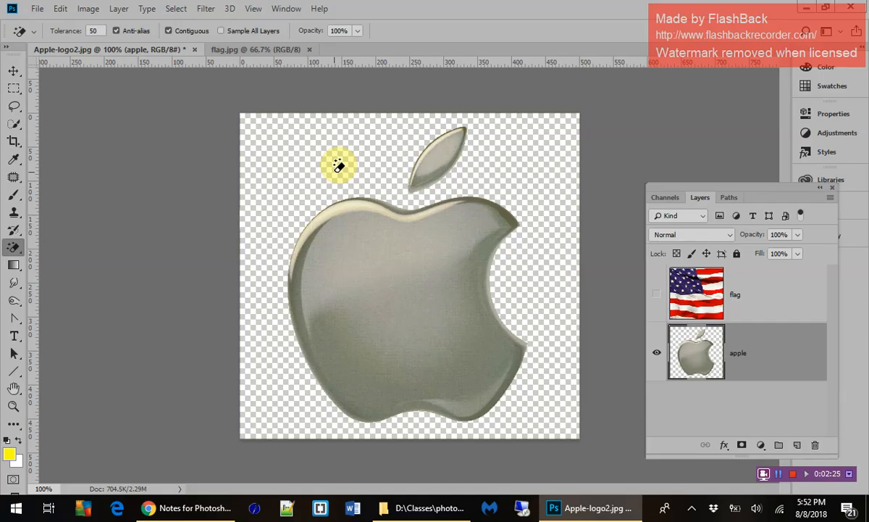
Show the flag layer again and create a clipping mask from it onto the apple layer.
click(657, 294)
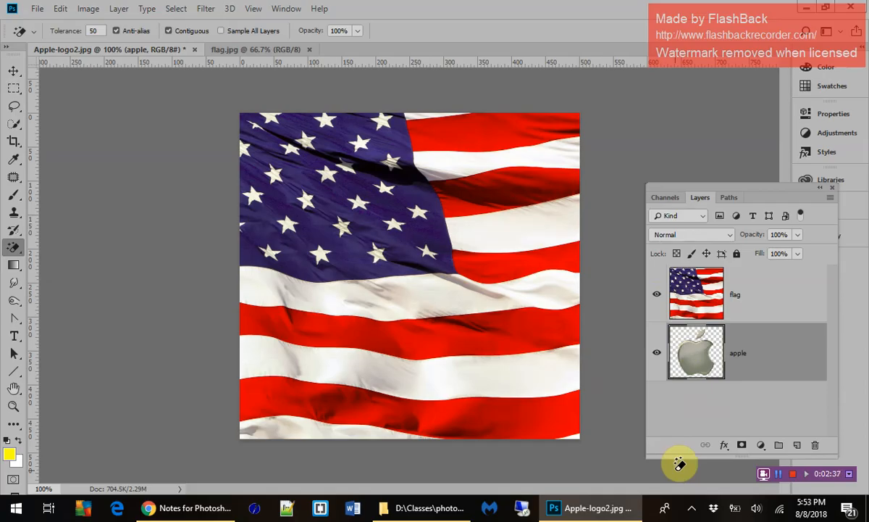
right_click(762, 293)
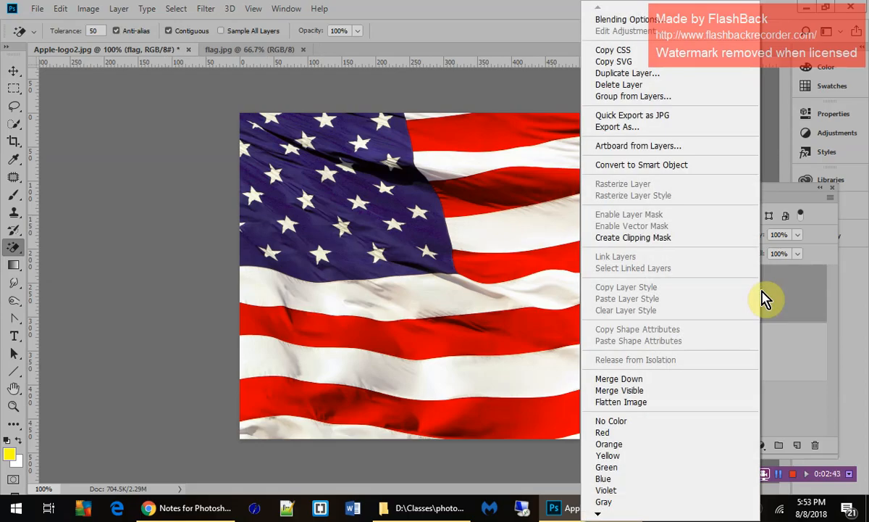
click(667, 239)
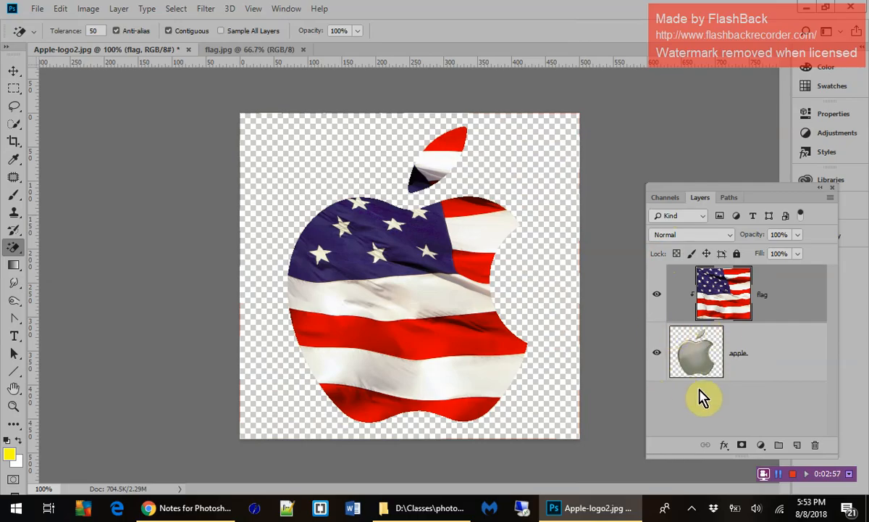
key(alt+shift+BackSpace)
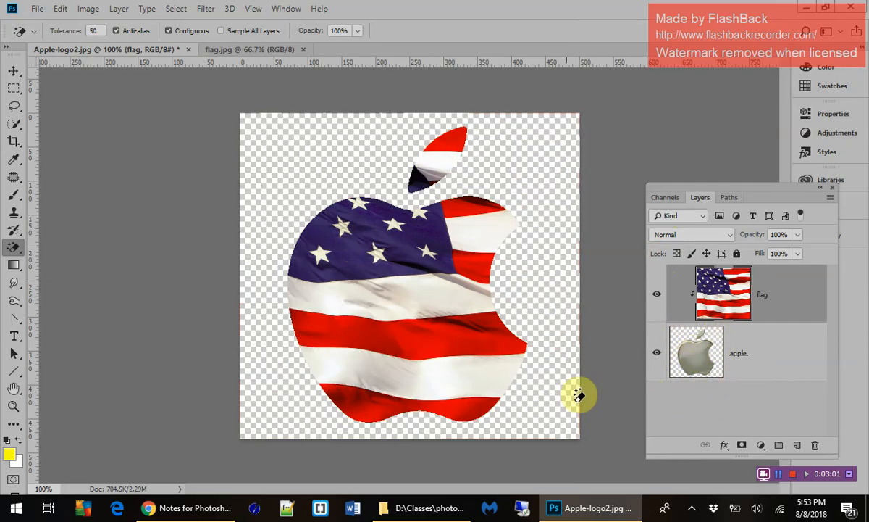
key(ctrl+z)
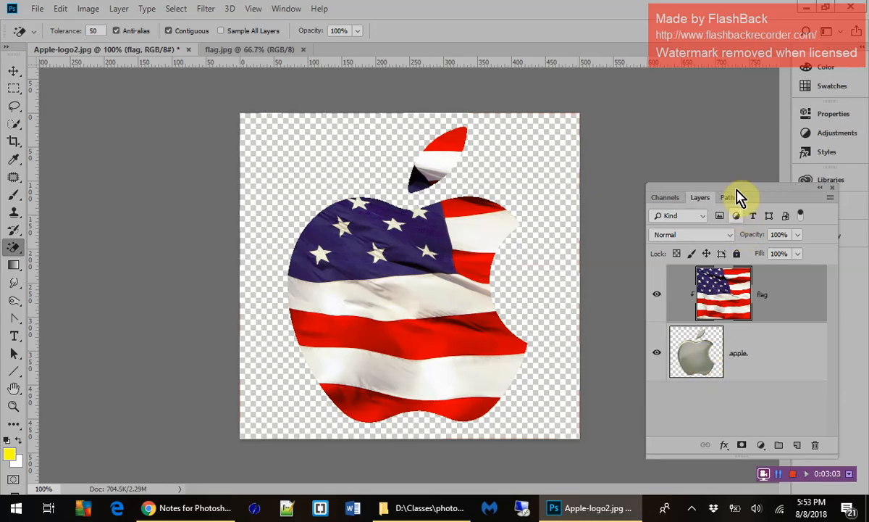
Shift the clipped flag to the right and slightly down so its stars fill the upper part of the apple.
drag(738, 194, 716, 85)
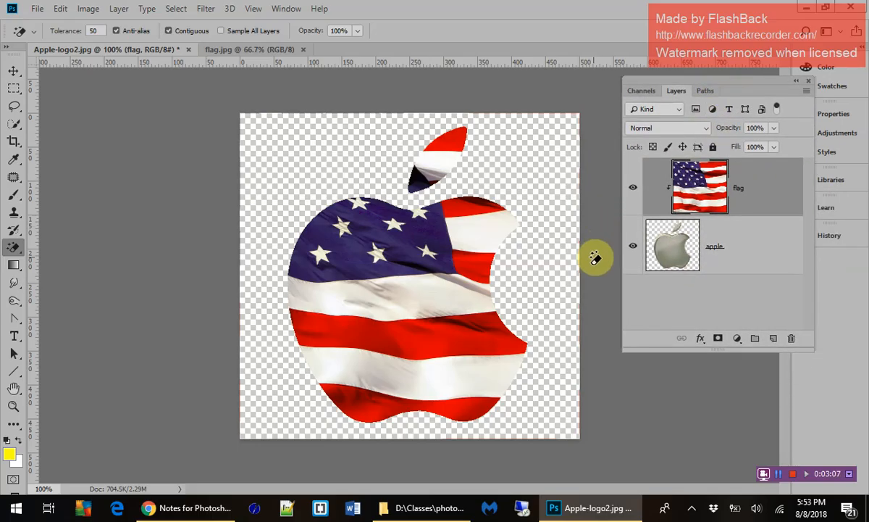
click(14, 71)
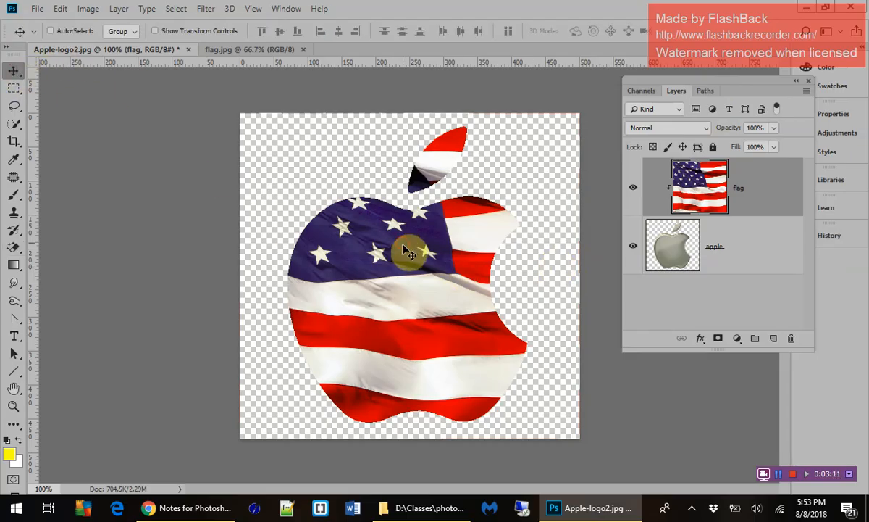
drag(401, 247, 482, 262)
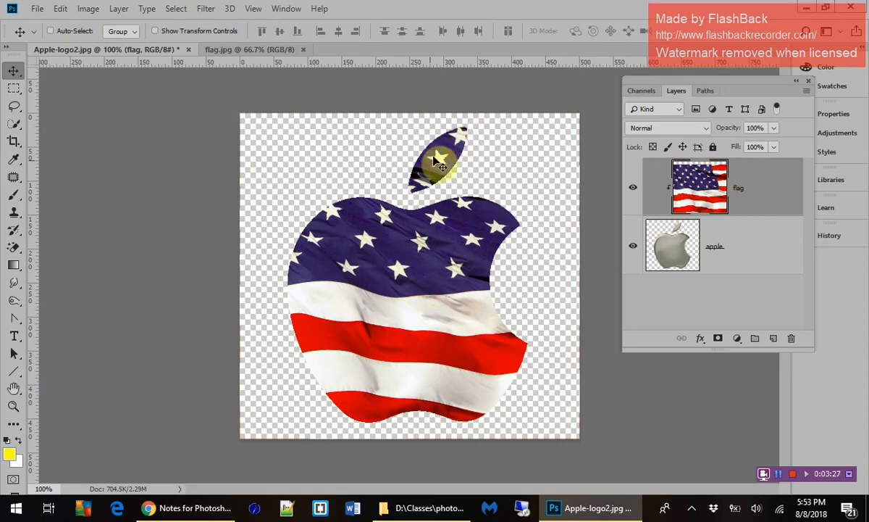
Add a Bevel & Emboss layer style to the apple layer, keeping the apple in view beside the settings.
click(661, 268)
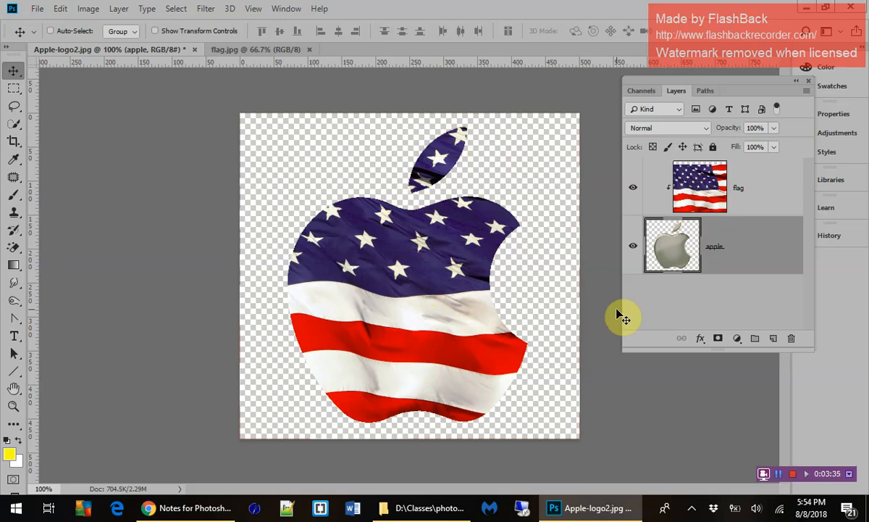
click(701, 342)
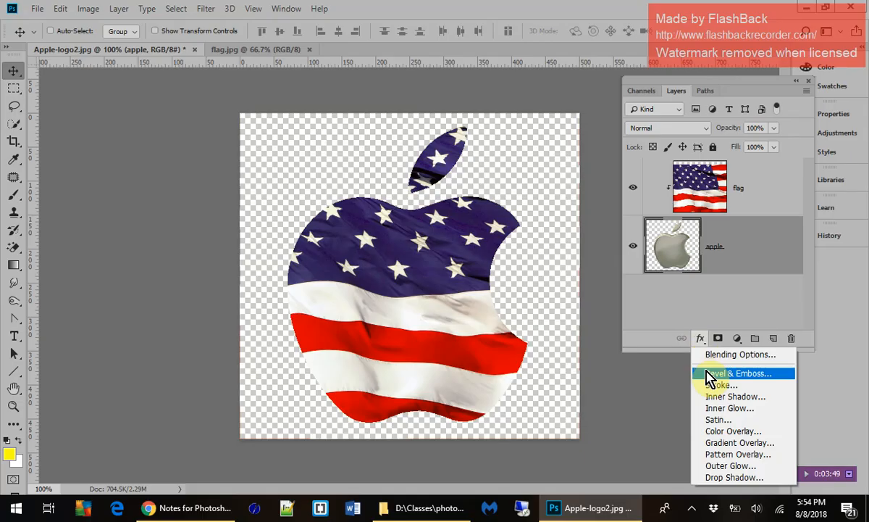
click(708, 376)
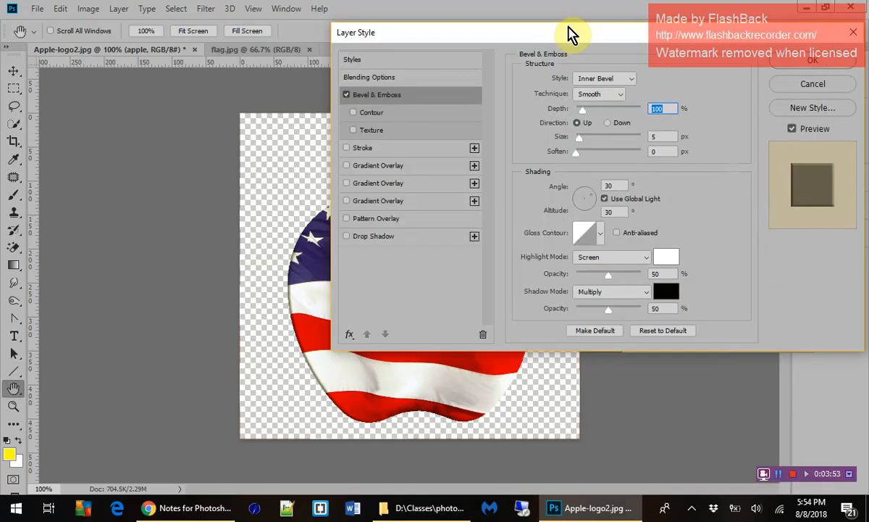
drag(558, 42, 766, 78)
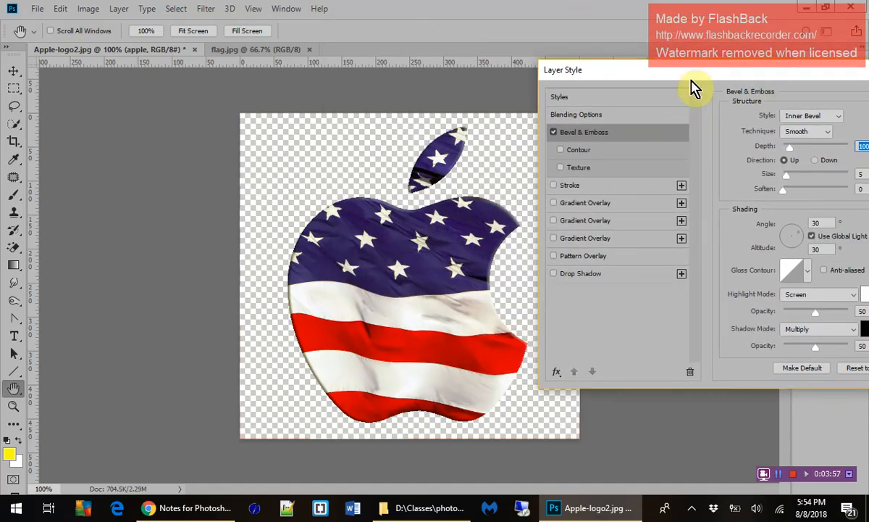
drag(677, 73, 648, 71)
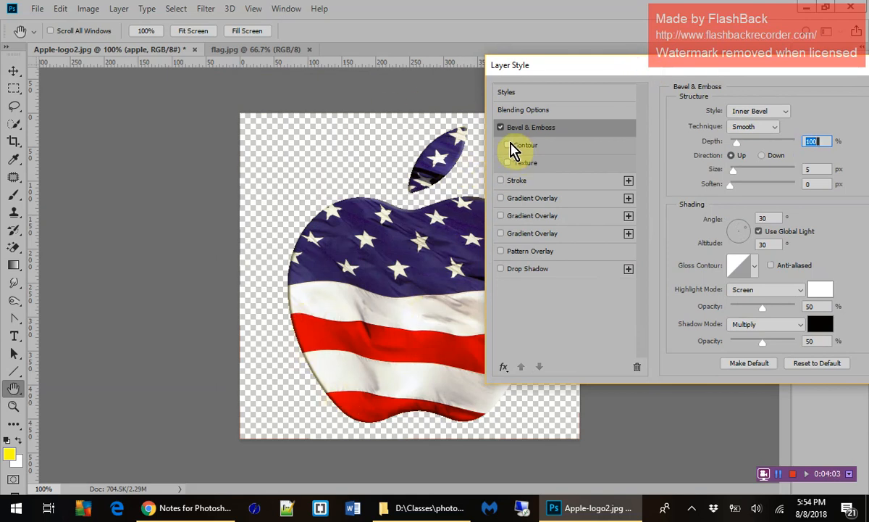
Enable the bevel's Contour option and add a Drop Shadow effect to the apple layer.
click(507, 146)
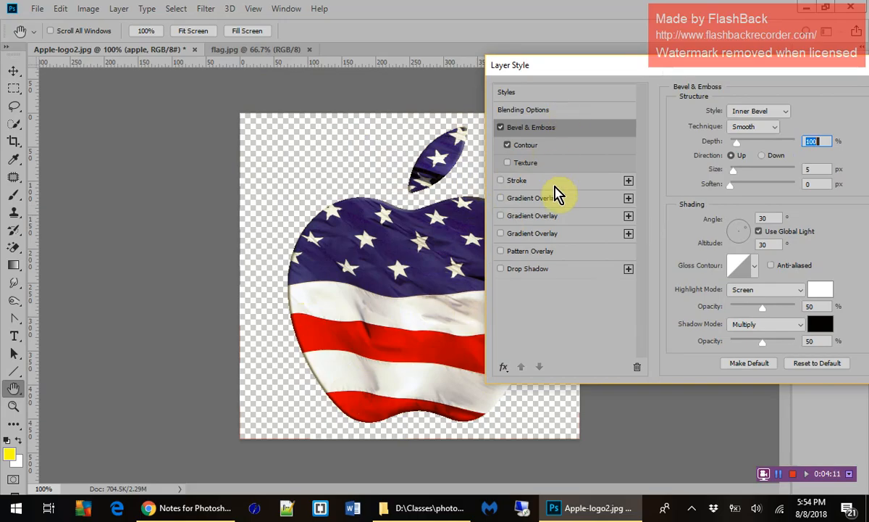
click(501, 269)
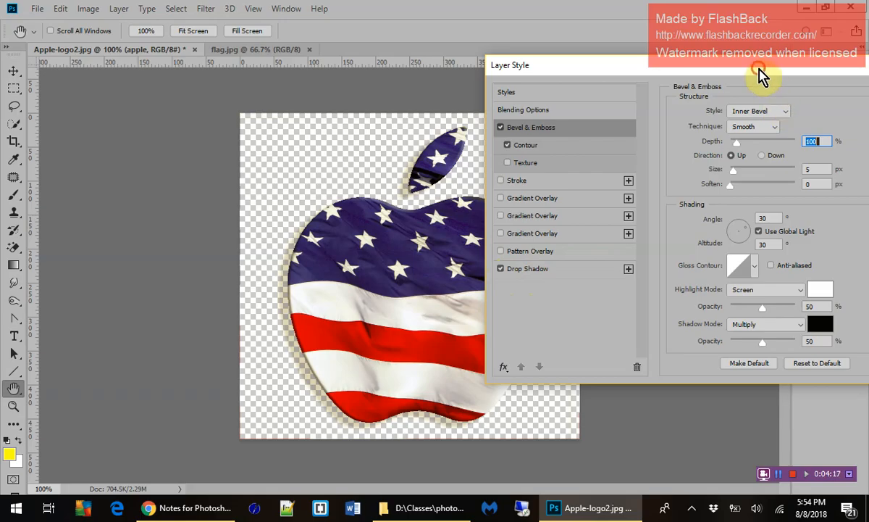
drag(760, 73, 722, 72)
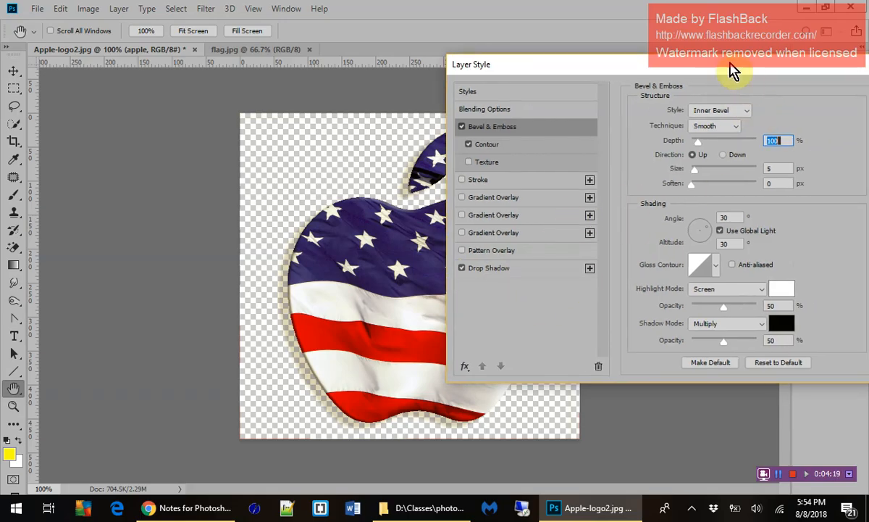
Review the apple layer's Drop Shadow, Contour and Bevel & Emboss settings, keeping the whole apple in view beside them.
click(523, 276)
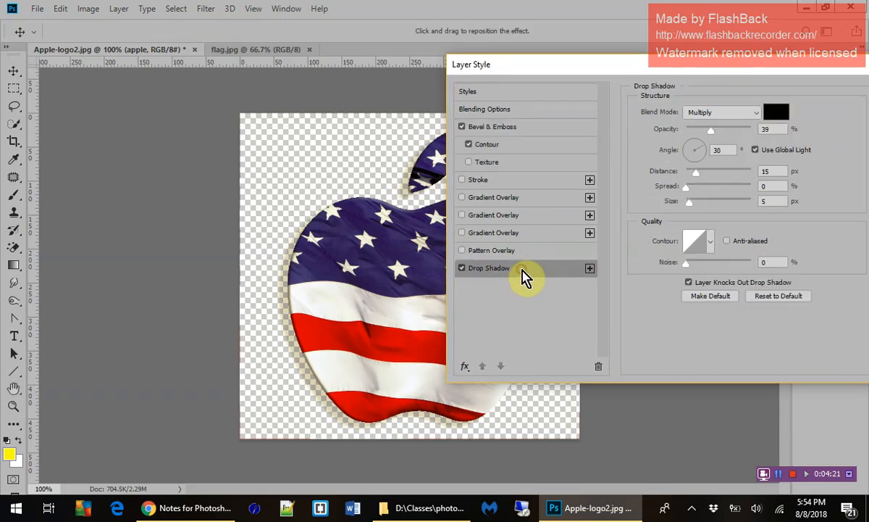
click(536, 145)
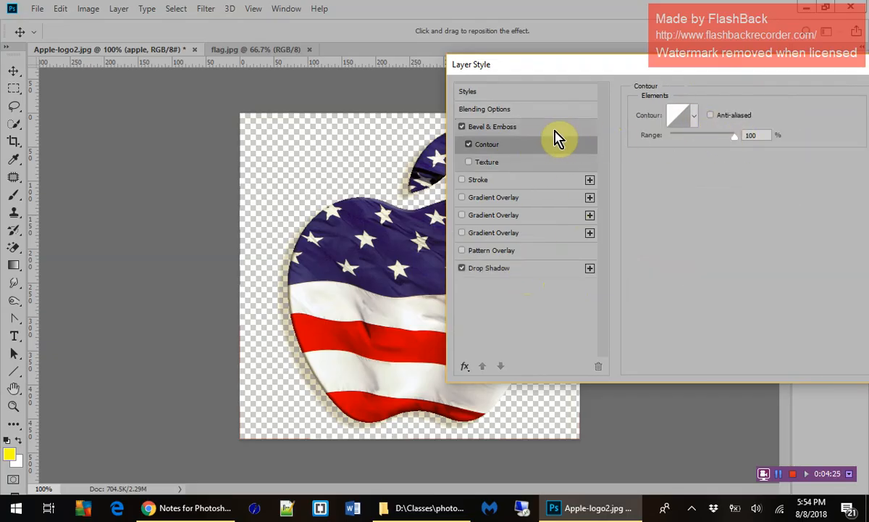
click(533, 130)
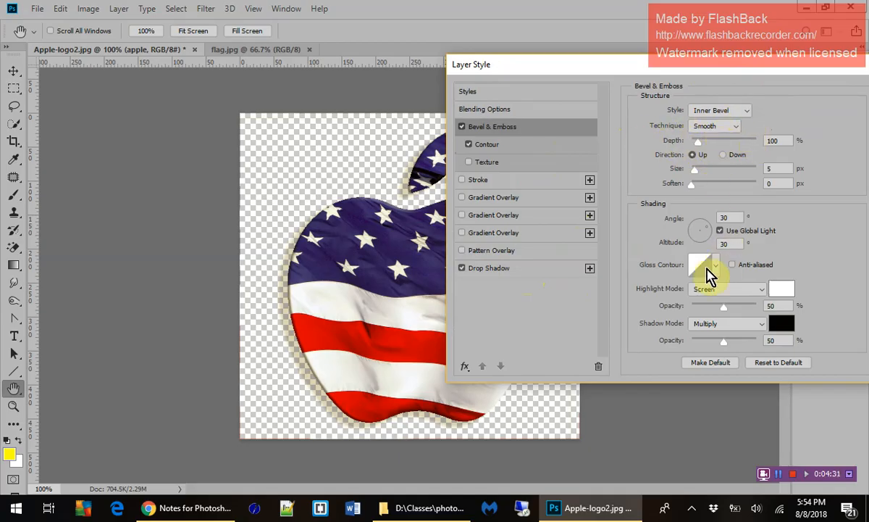
drag(672, 57, 544, 61)
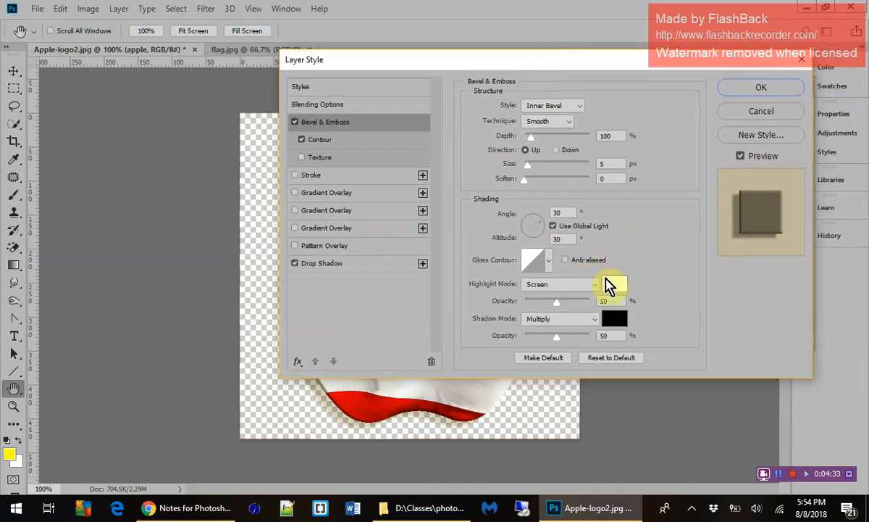
click(353, 263)
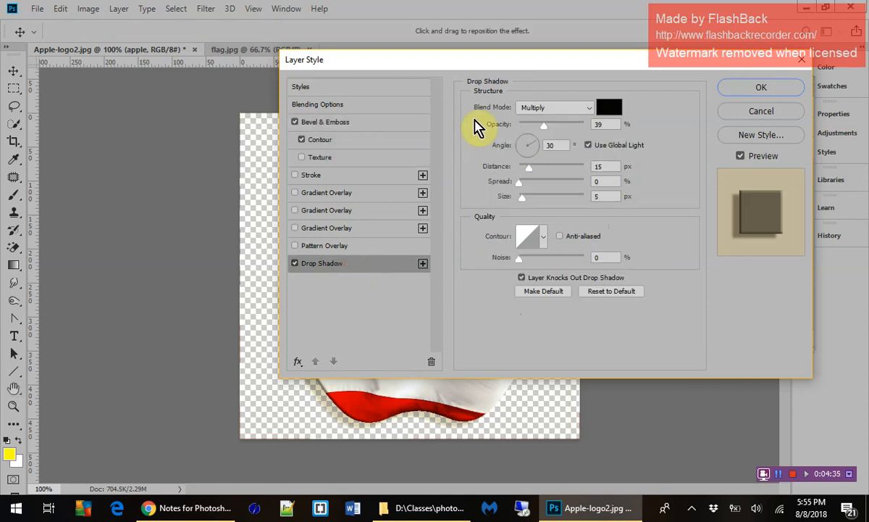
drag(503, 66, 810, 111)
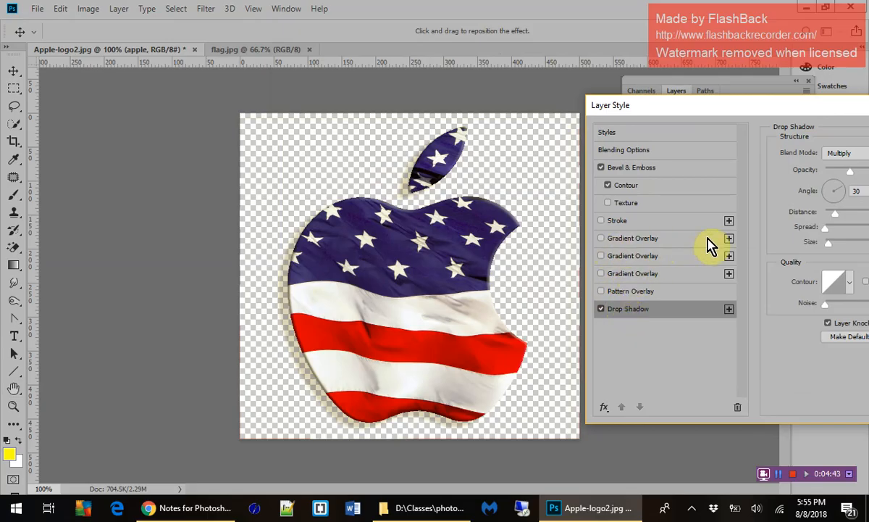
Try stacking three Gradient Overlay effects on the apple layer, and delete the applied overlays plus one unused entry.
click(681, 240)
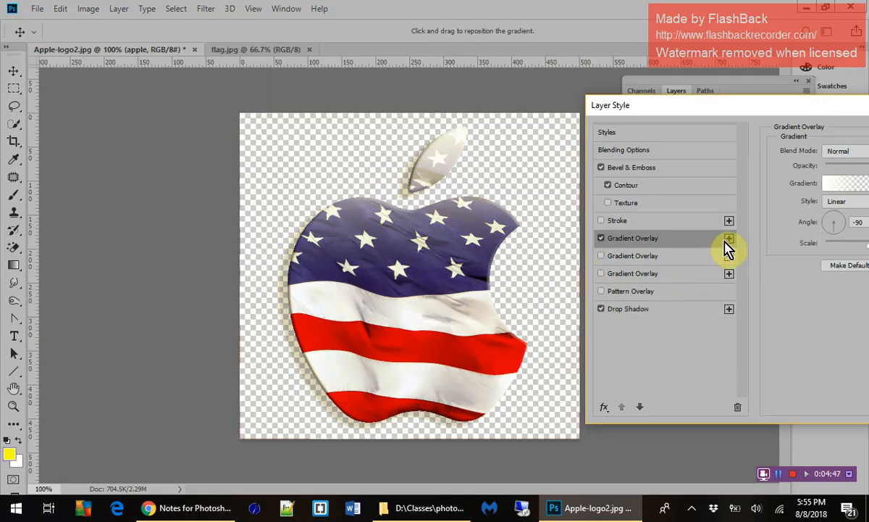
click(728, 240)
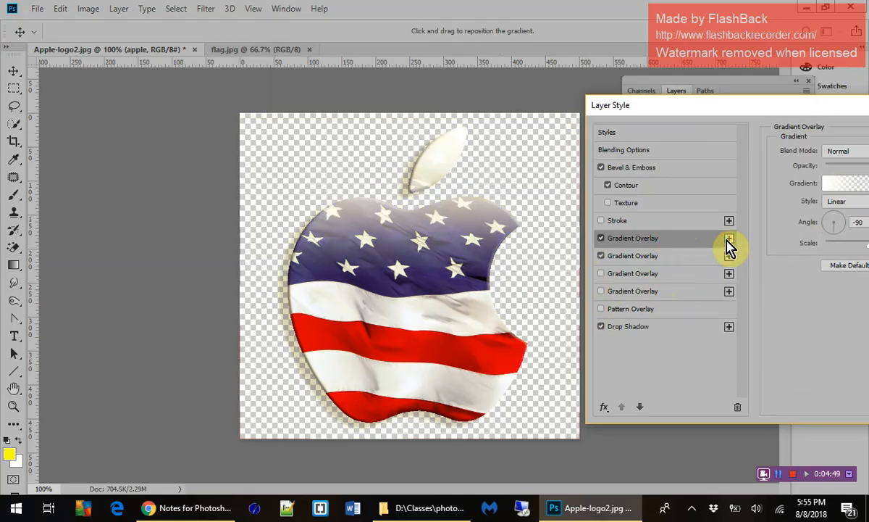
click(728, 239)
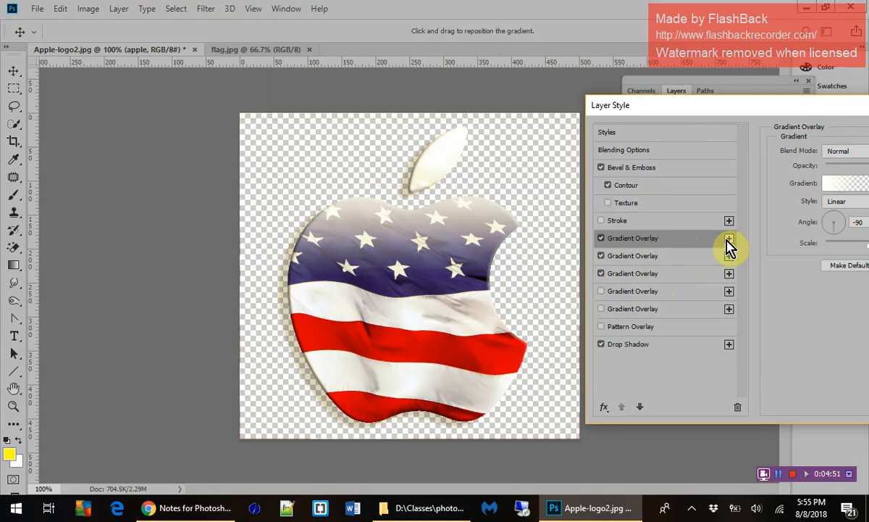
click(737, 410)
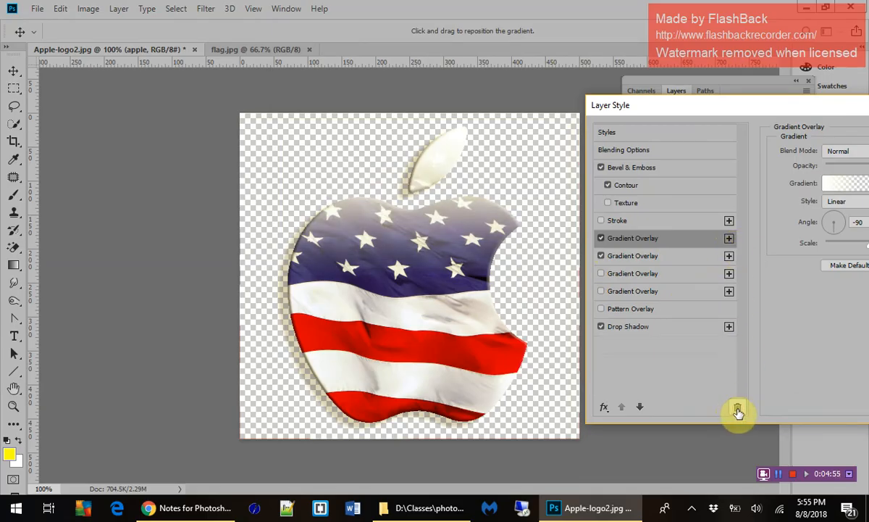
click(737, 410)
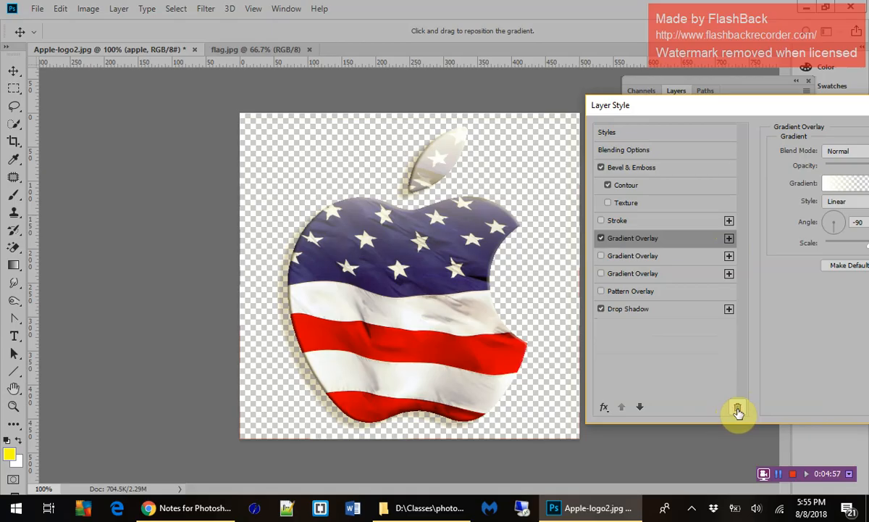
click(738, 410)
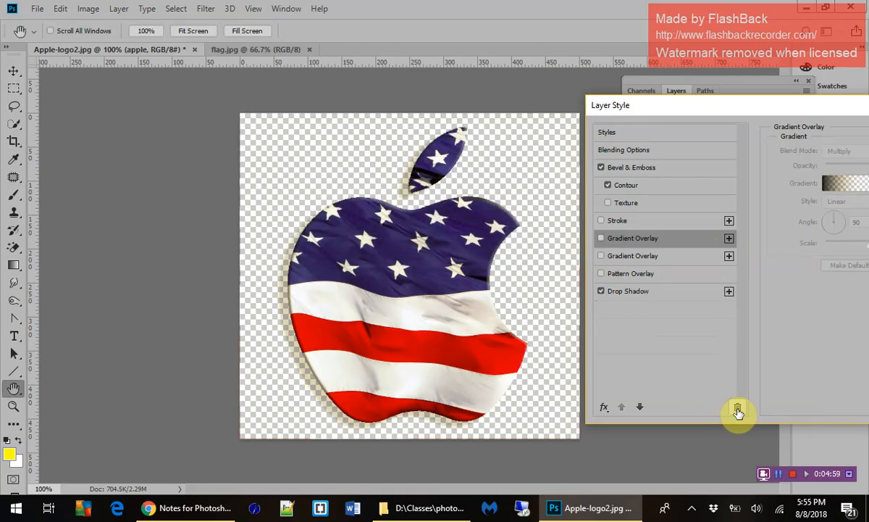
click(737, 410)
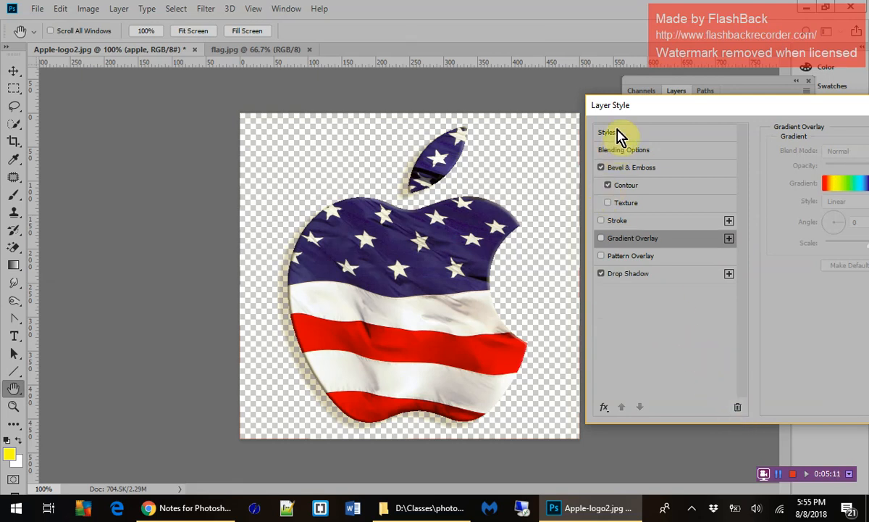
Add Inner Shadow and Outer Glow effects to the apple layer and apply the layer style.
click(604, 407)
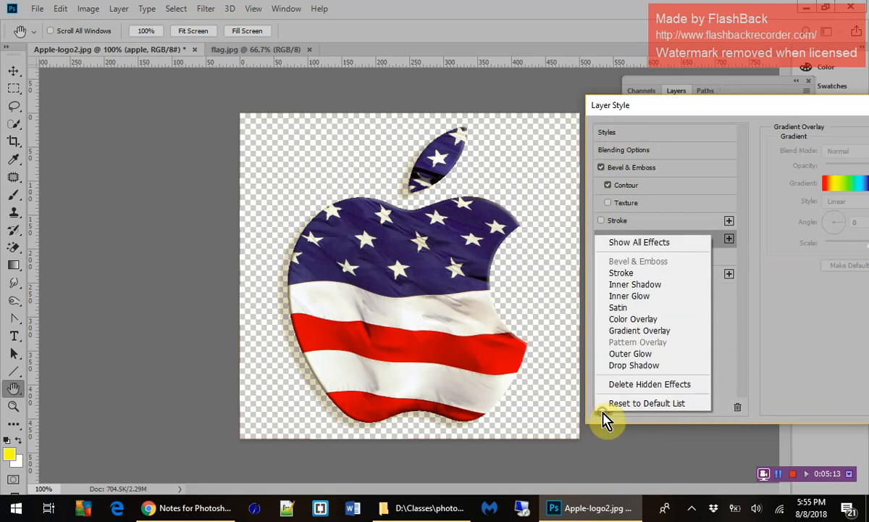
click(627, 286)
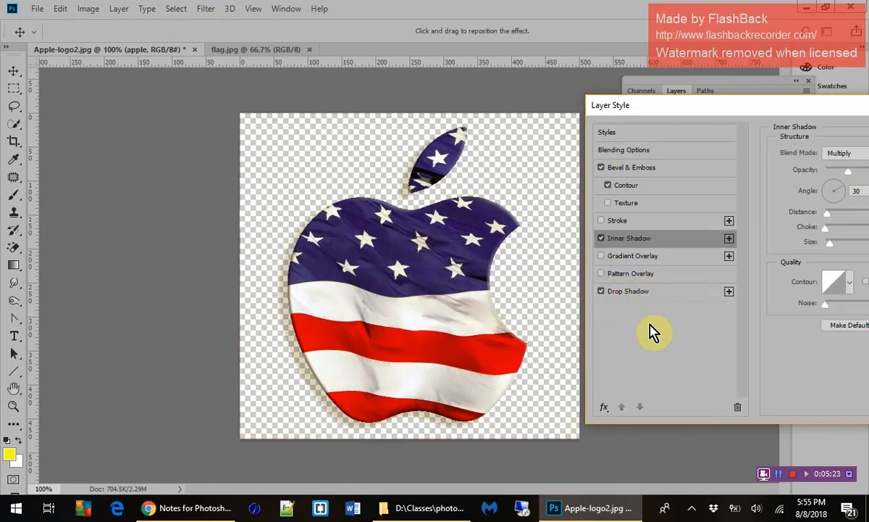
click(605, 408)
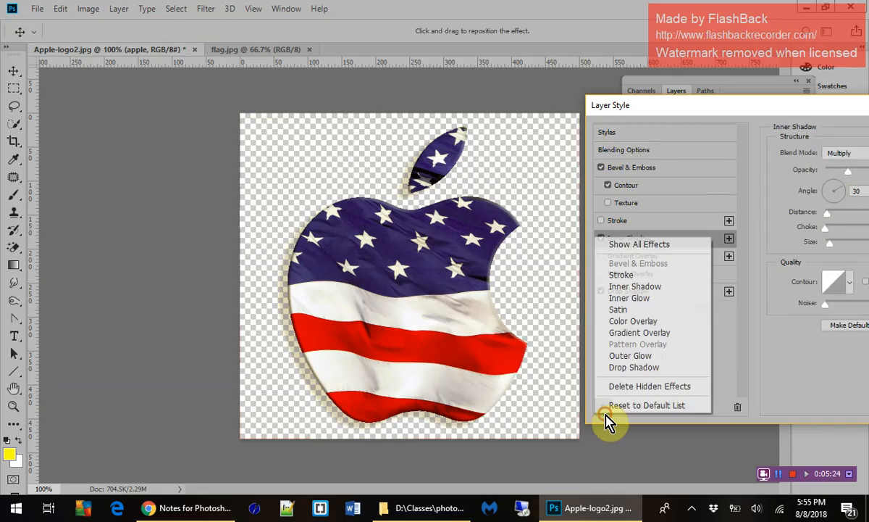
click(624, 356)
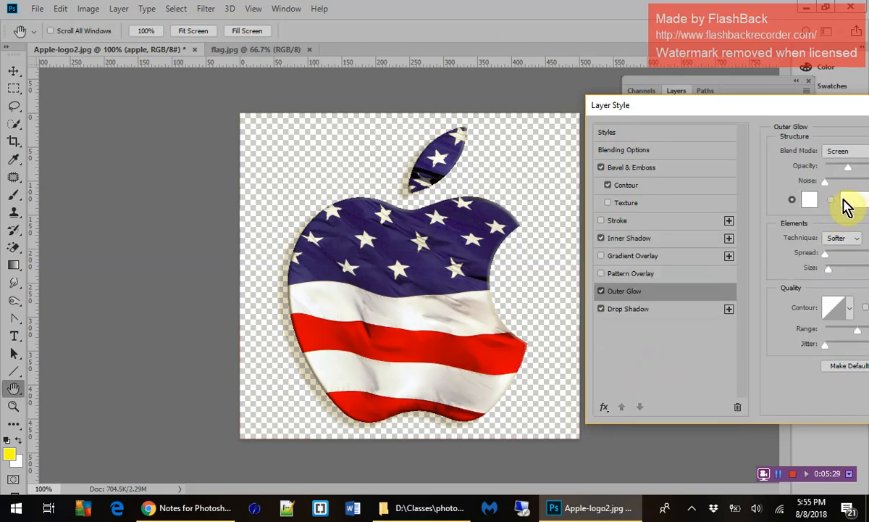
drag(789, 106, 551, 129)
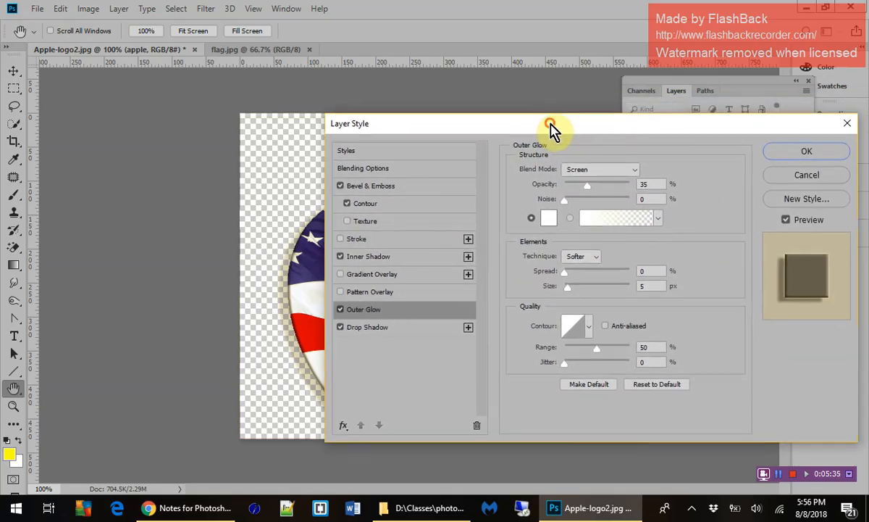
click(807, 152)
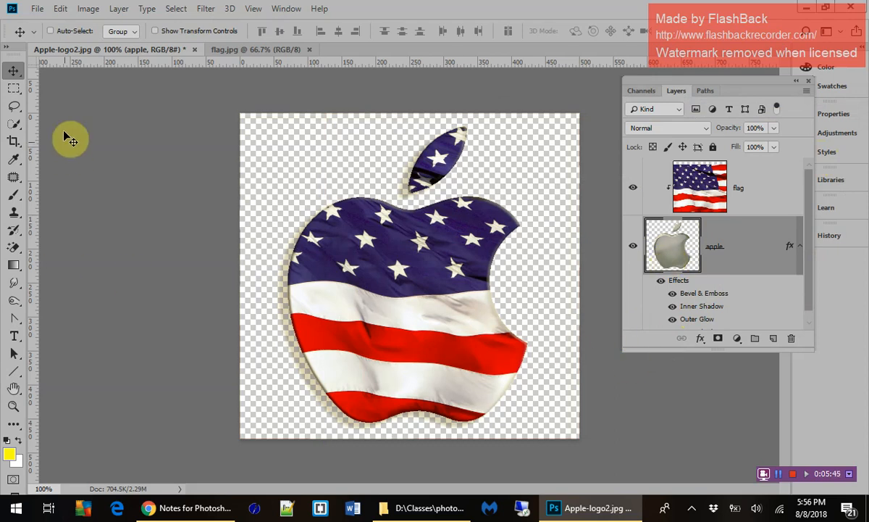
Save the layered image in Photoshop format as flap-apple.psd in the photoshop folder, with Maximize Compatibility on.
click(37, 9)
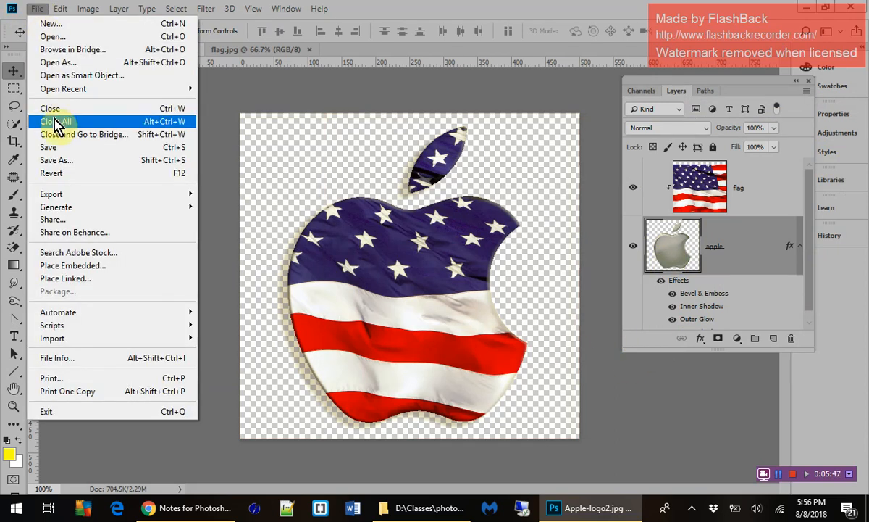
click(61, 148)
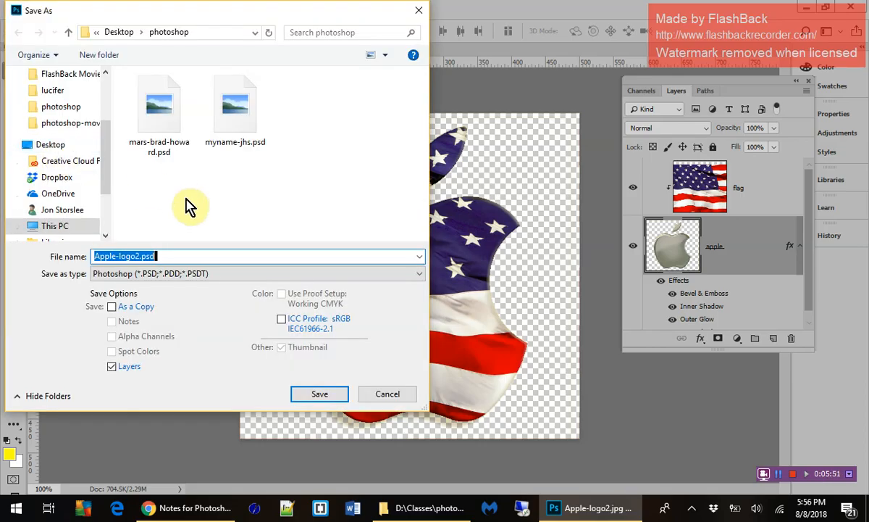
key(BackSpace)
text(fl)
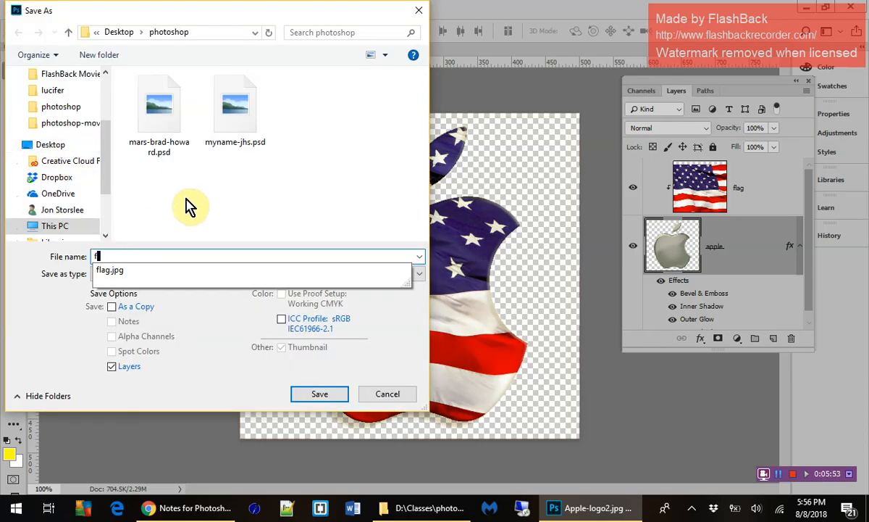
text(ap)
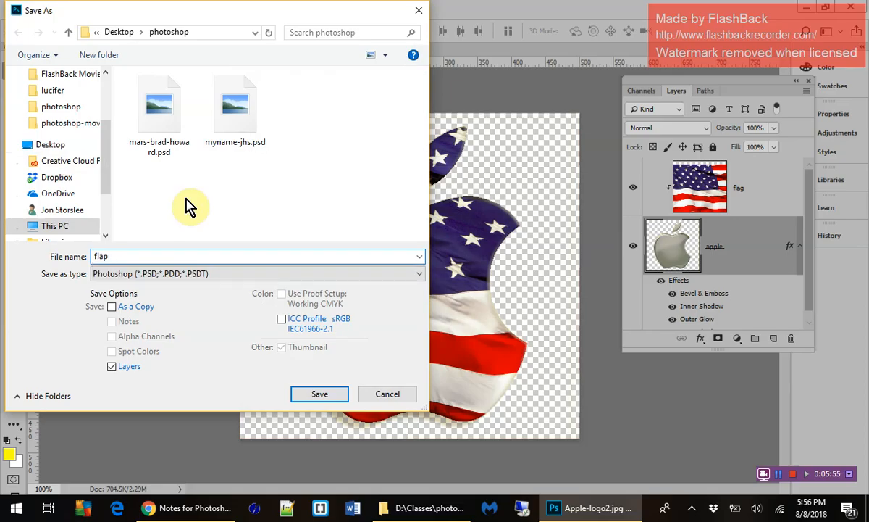
text(-apple.psd)
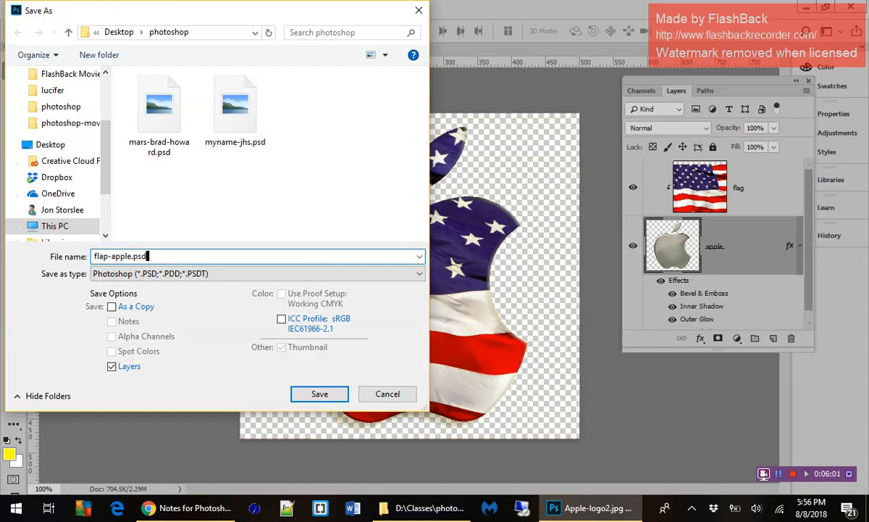
click(327, 397)
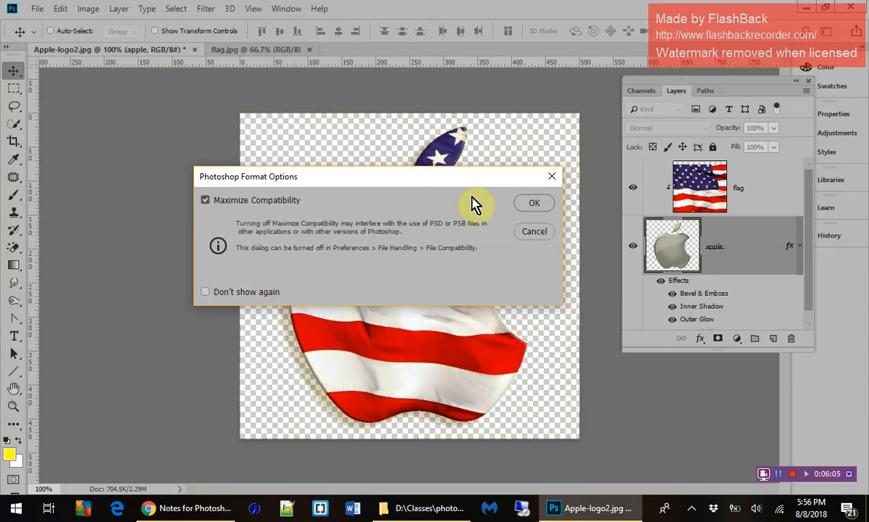
click(534, 206)
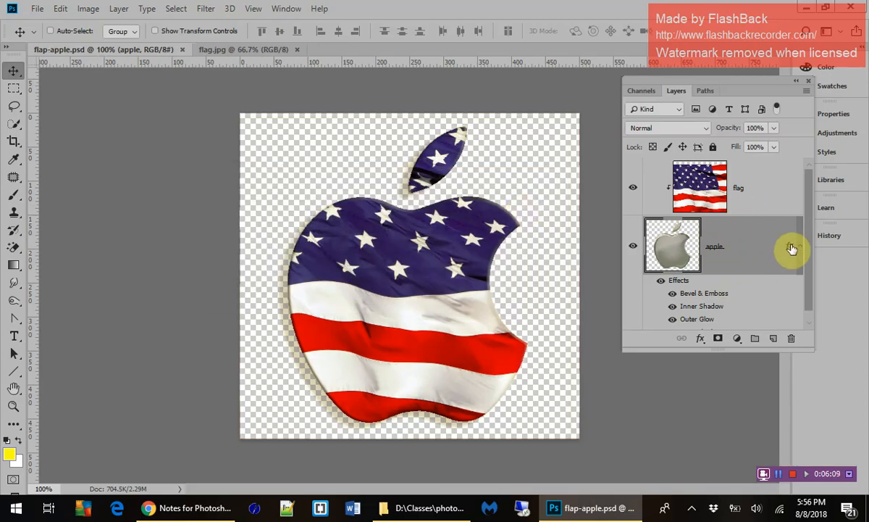
Show the apple layer's full effects list and compare the image with individual effects hidden and shown, leaving all four on.
drag(812, 262, 809, 208)
drag(698, 350, 694, 386)
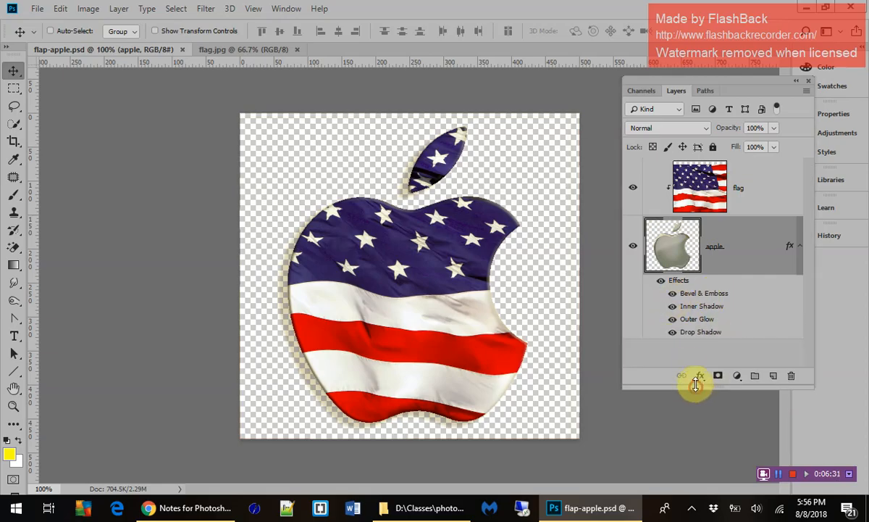
click(672, 333)
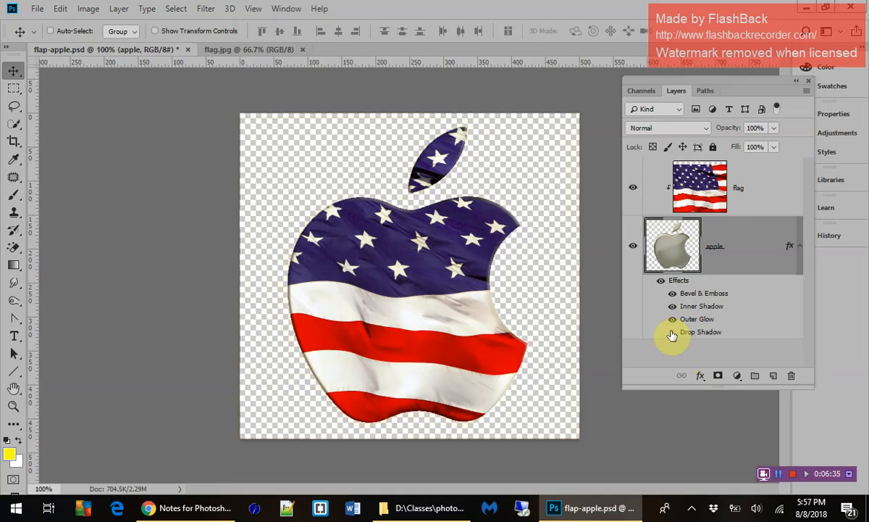
click(672, 333)
click(672, 333)
click(672, 332)
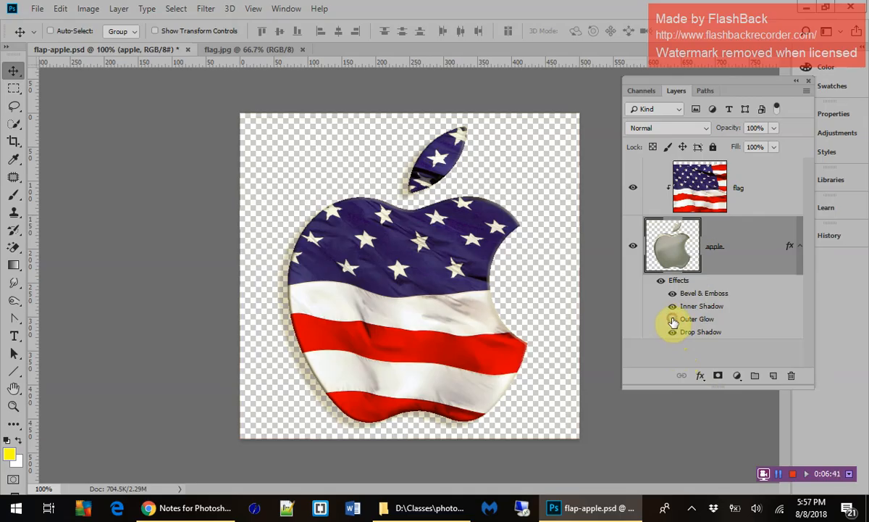
click(672, 319)
click(672, 307)
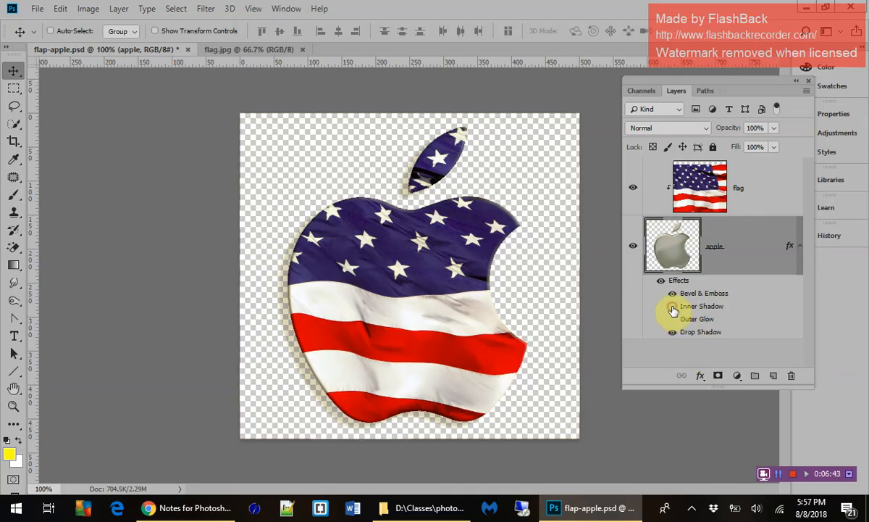
click(672, 307)
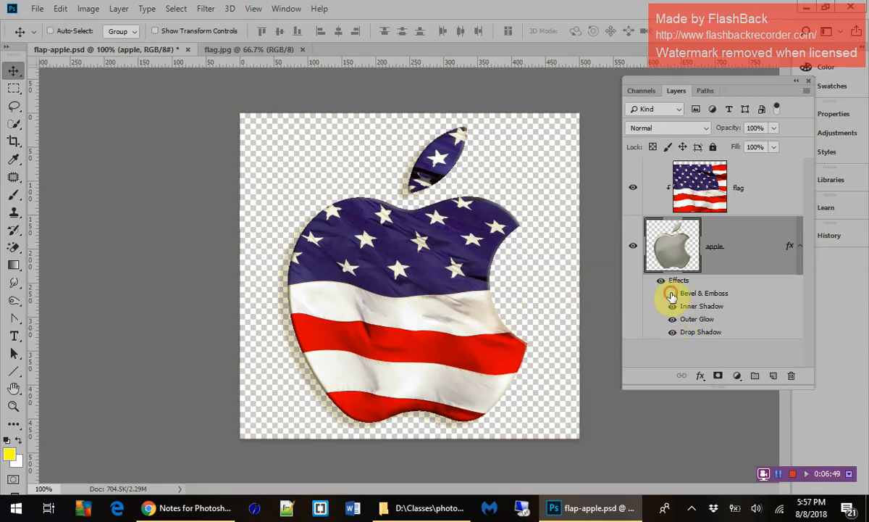
click(672, 293)
click(672, 294)
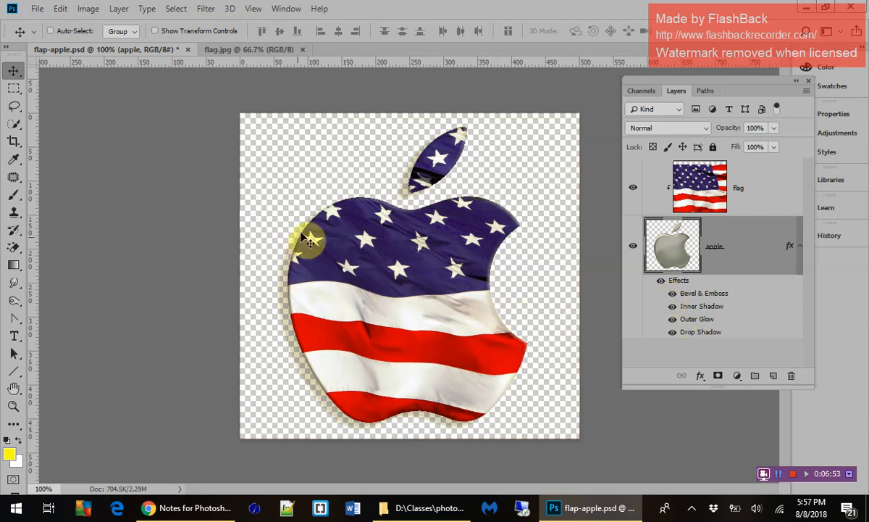
Export the image with Save for Web as a Very High quality JPEG named flap-apple.jpg in the photoshop folder.
click(40, 10)
mouse_move(129, 199)
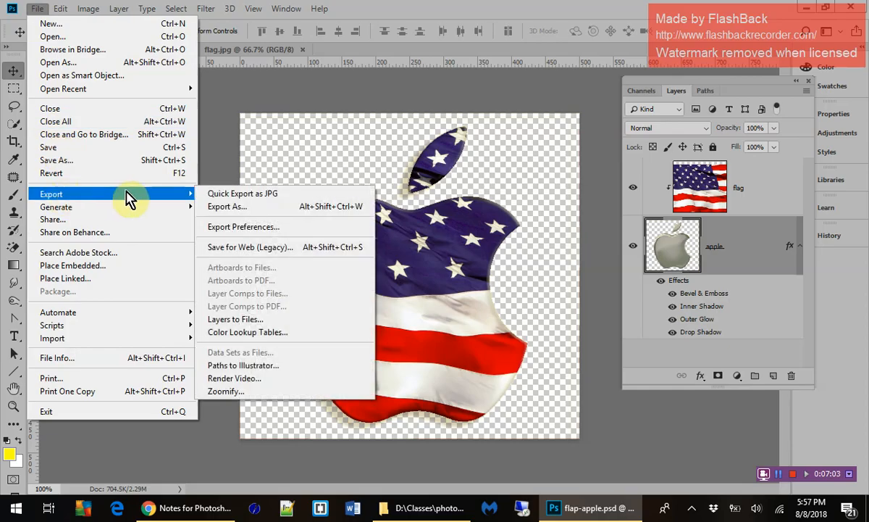
click(250, 248)
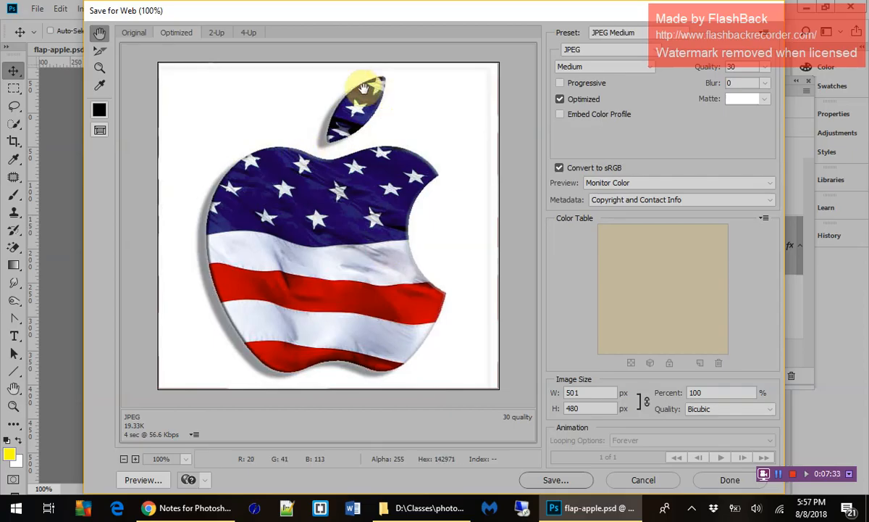
click(620, 67)
click(635, 99)
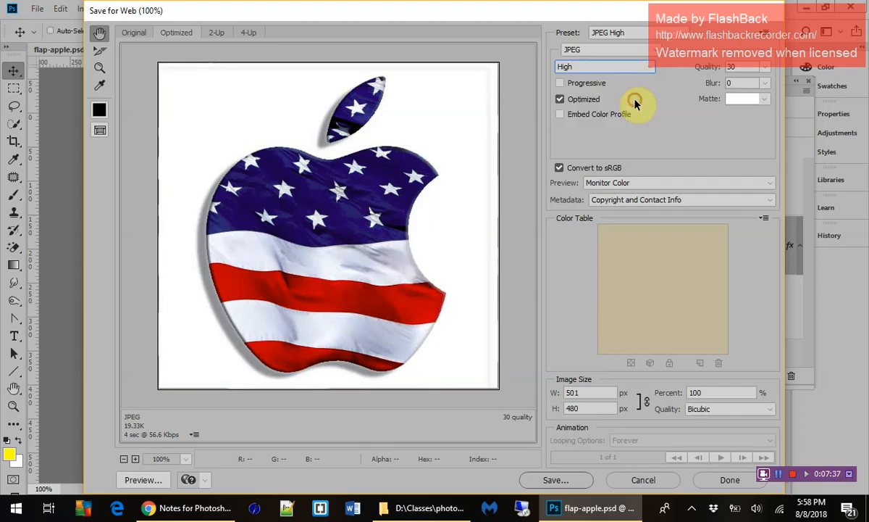
click(609, 65)
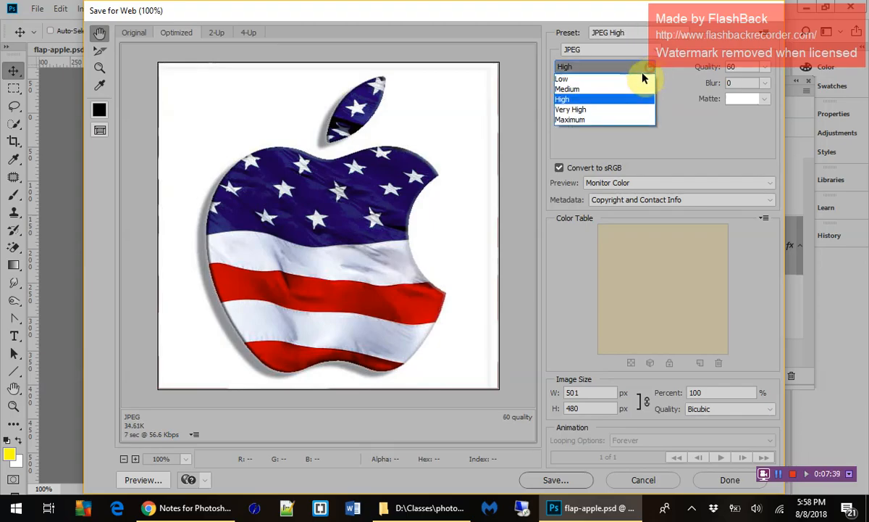
click(616, 109)
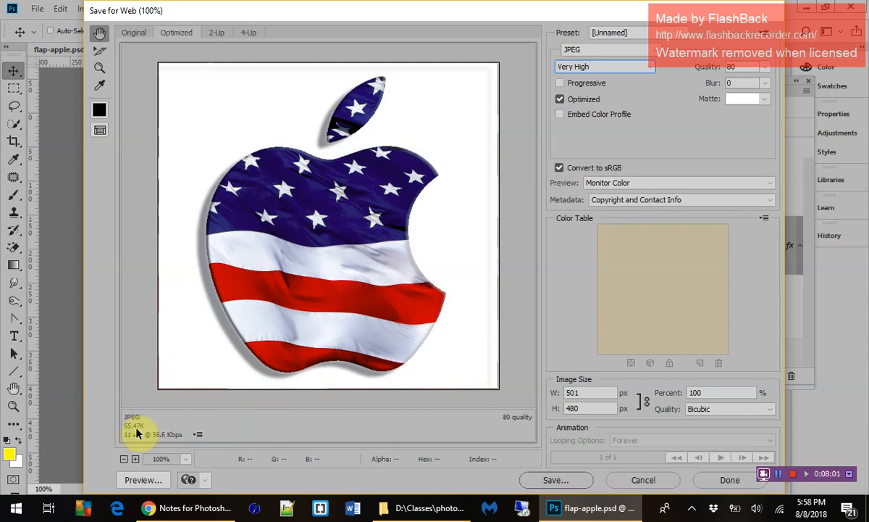
click(554, 480)
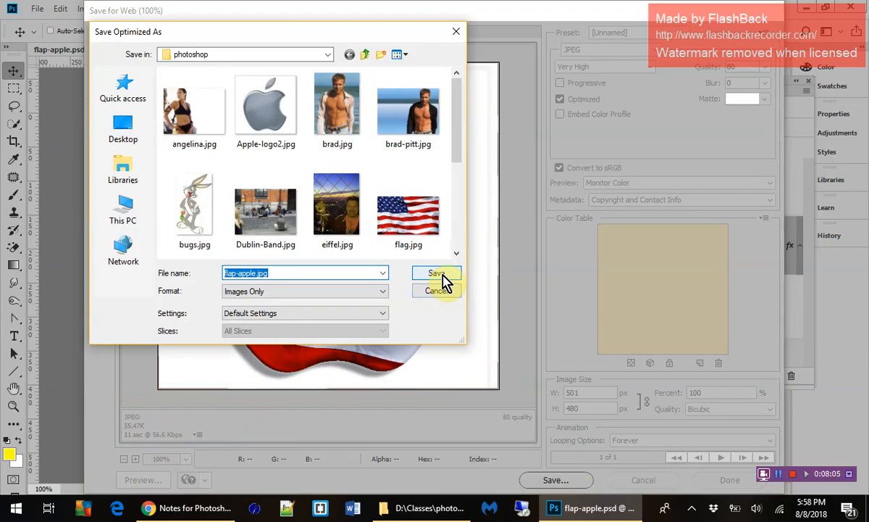
click(437, 273)
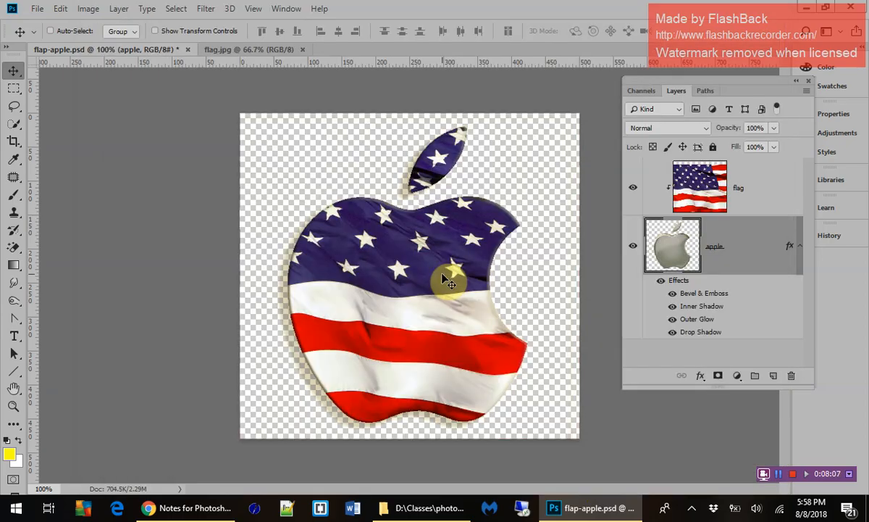
Open angelina.jpg from the photoshop folder.
click(37, 10)
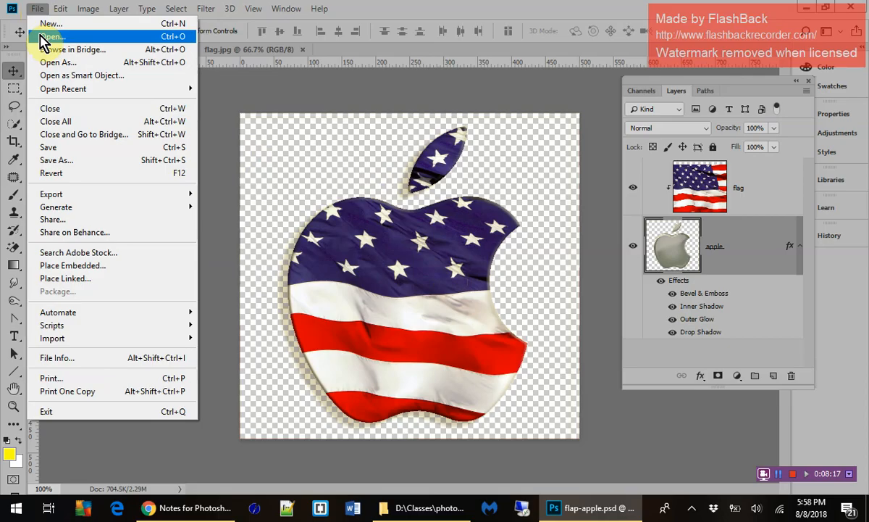
click(42, 37)
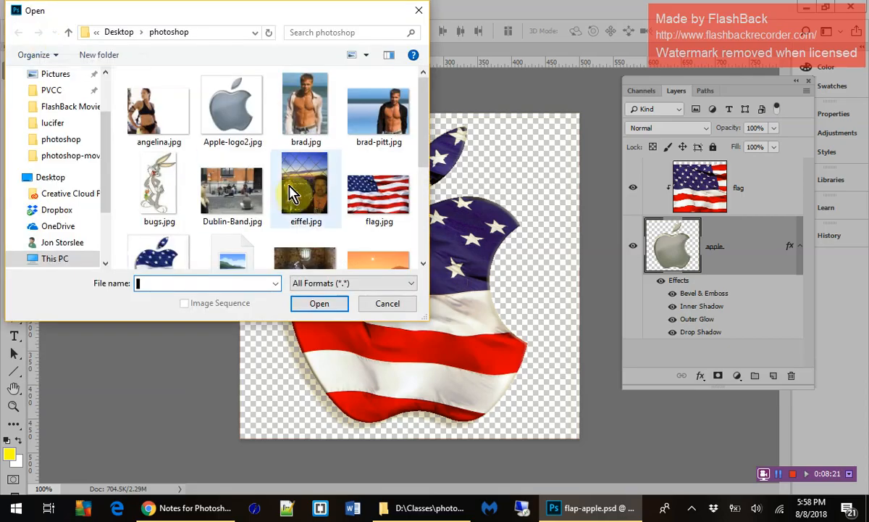
scroll(366, 229, down, 3)
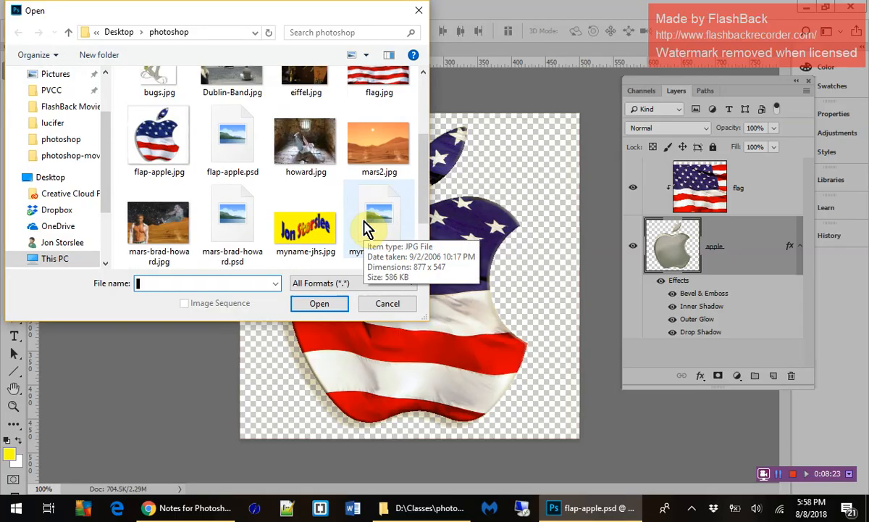
scroll(366, 229, down, 2)
scroll(366, 228, up, 2)
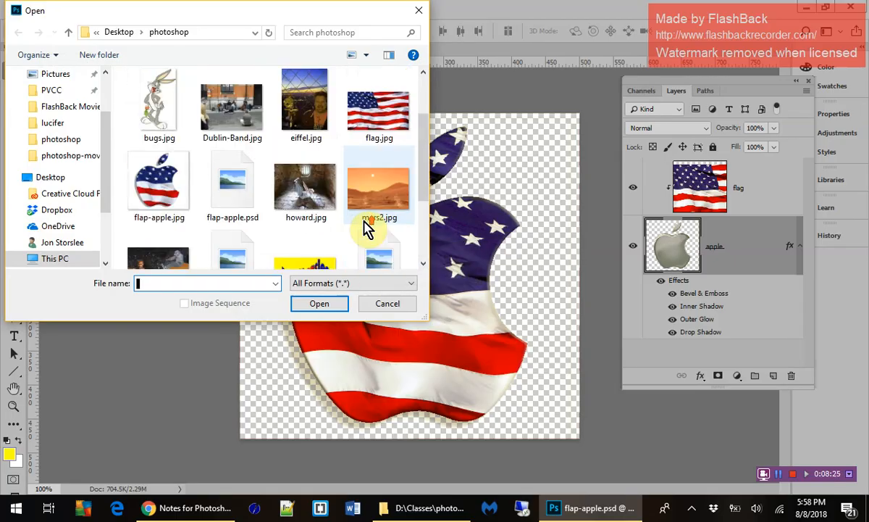
scroll(366, 229, up, 1)
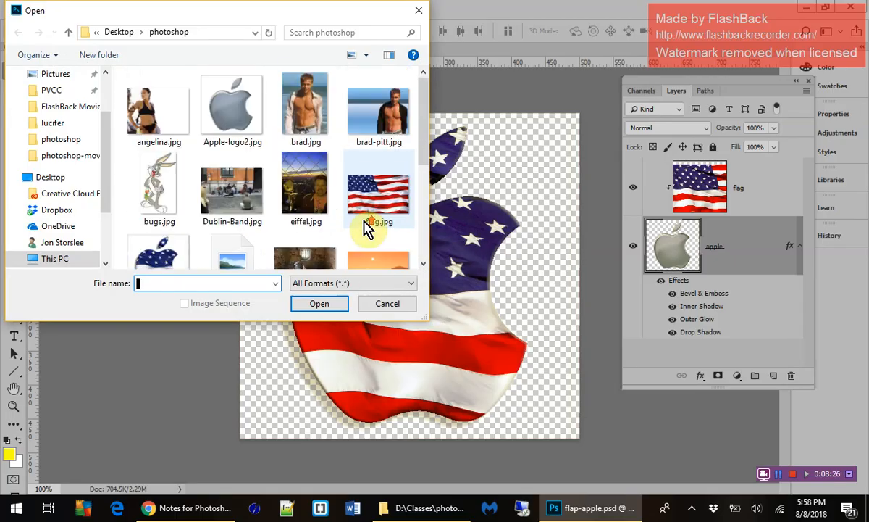
click(185, 116)
click(321, 305)
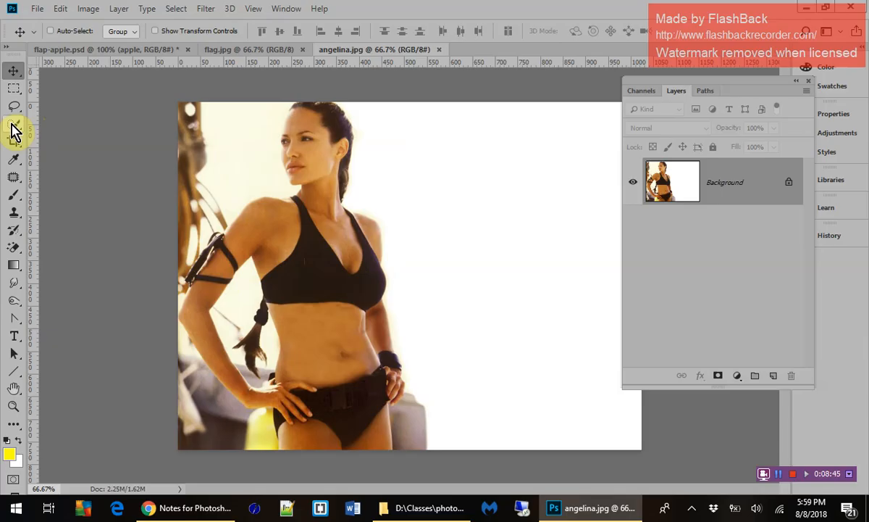
Try erasing the white area and the pale background beside the head with the Magic Eraser, and undo both erasures.
click(18, 250)
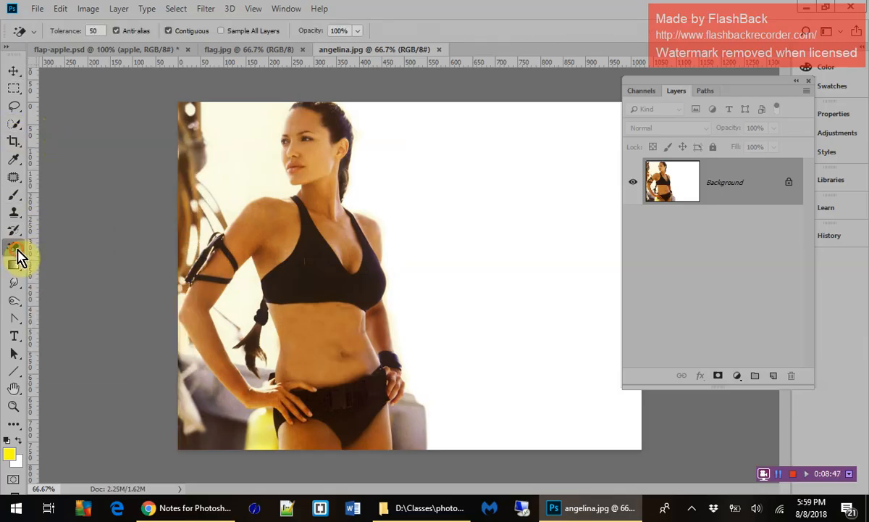
click(470, 285)
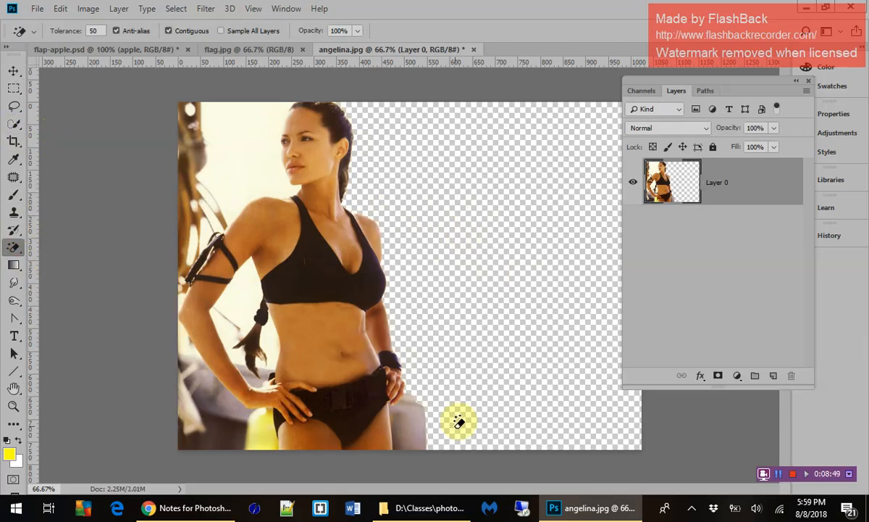
click(243, 156)
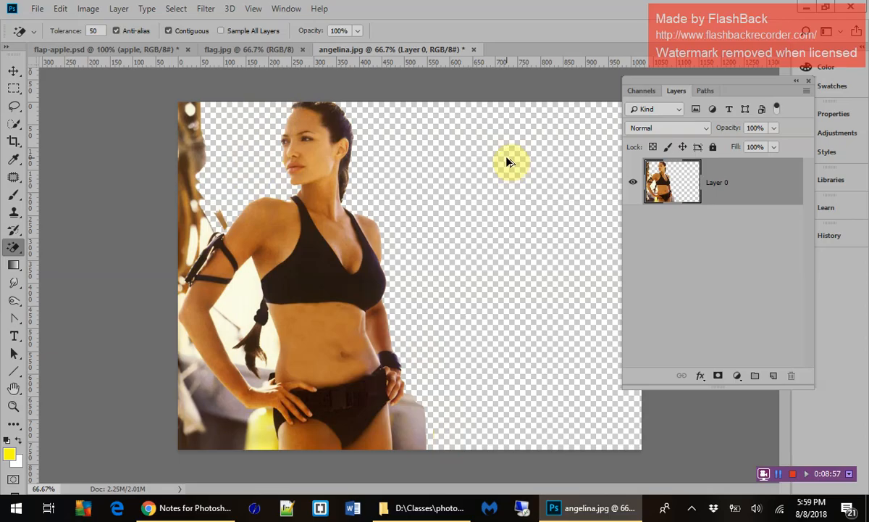
key(ctrl+z)
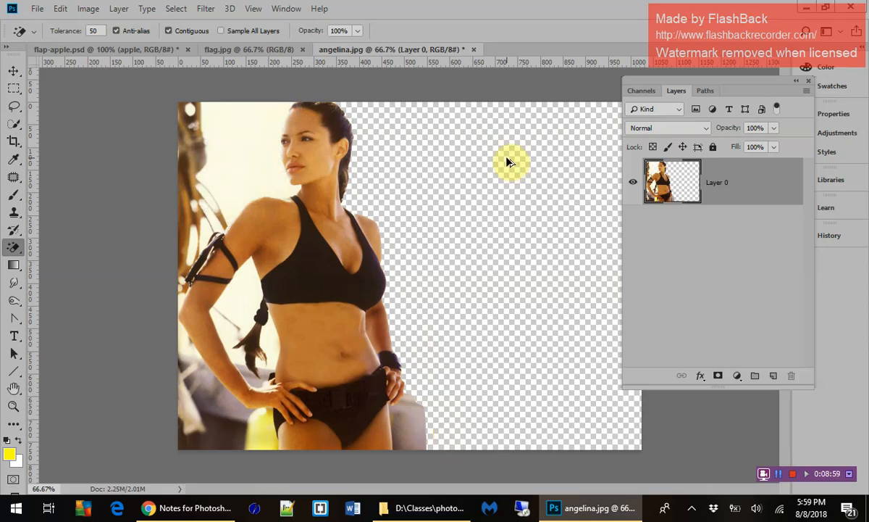
key(ctrl+alt+z)
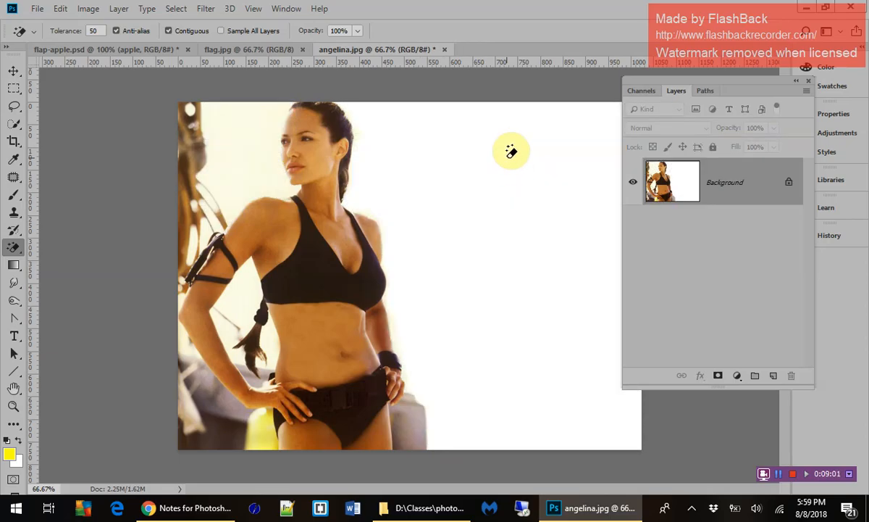
Move the Layers panel off the picture and crop away most of the empty white area beside the woman.
drag(730, 89, 769, 102)
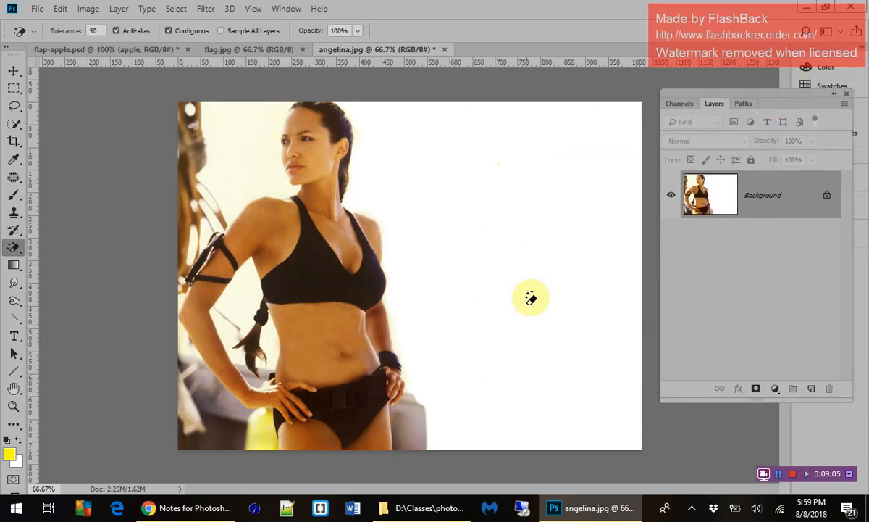
click(14, 142)
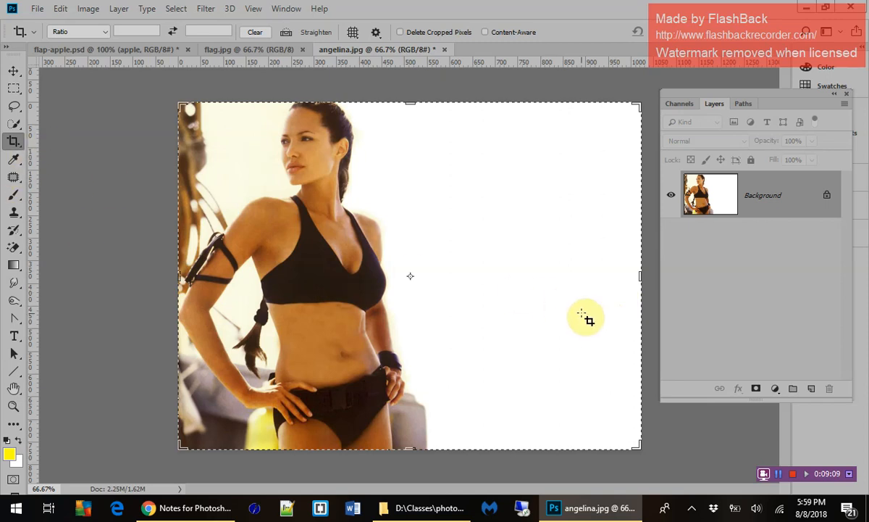
drag(641, 276, 552, 282)
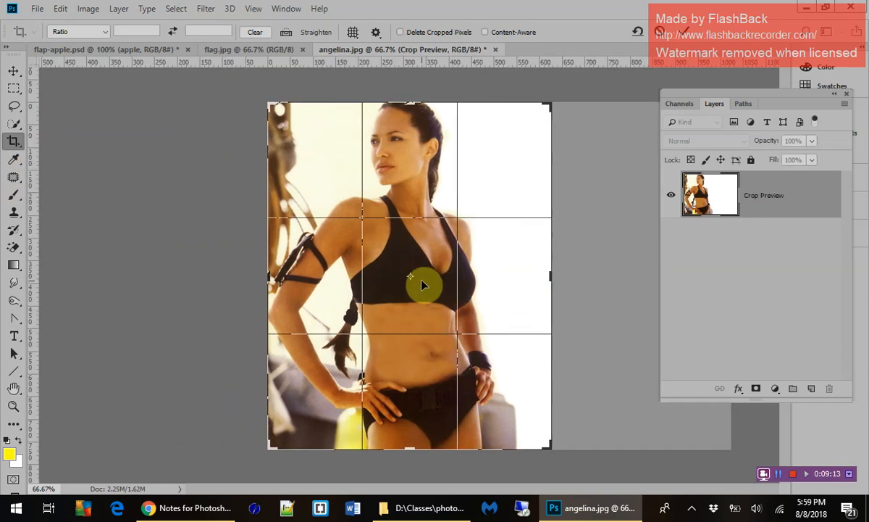
key(Return)
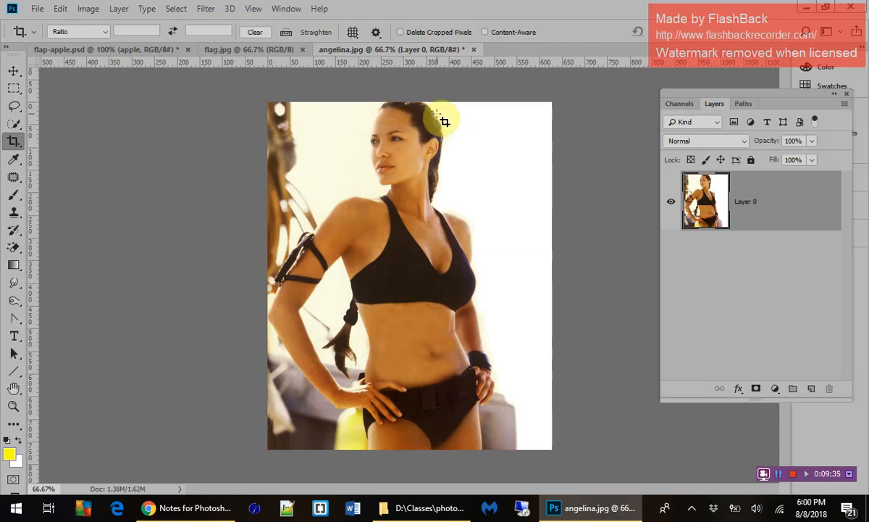
Select the woman's head, body and both arms with the Quick Selection tool.
click(11, 127)
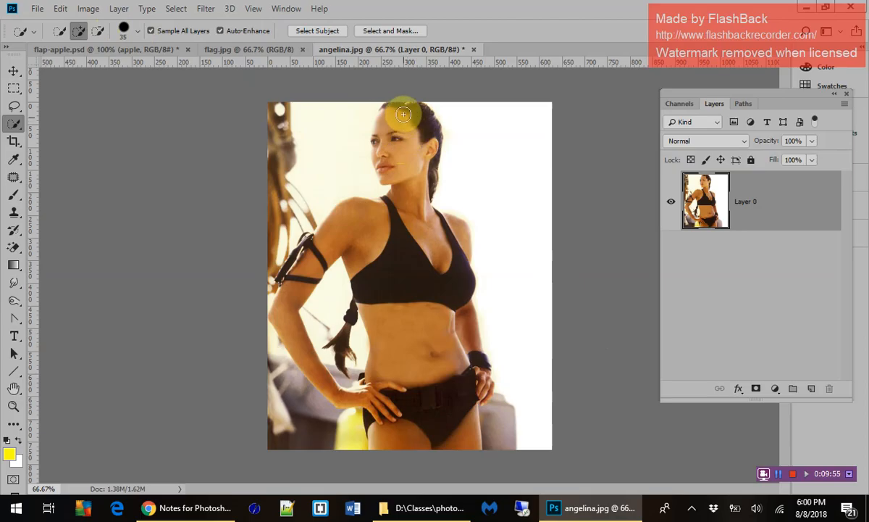
mouse_move(404, 111)
mouse_down()
mouse_move(385, 116)
mouse_move(379, 168)
mouse_move(403, 247)
mouse_move(416, 434)
mouse_move(380, 227)
mouse_move(355, 219)
mouse_move(316, 254)
mouse_move(307, 252)
mouse_move(312, 259)
mouse_move(300, 250)
mouse_move(288, 318)
mouse_up()
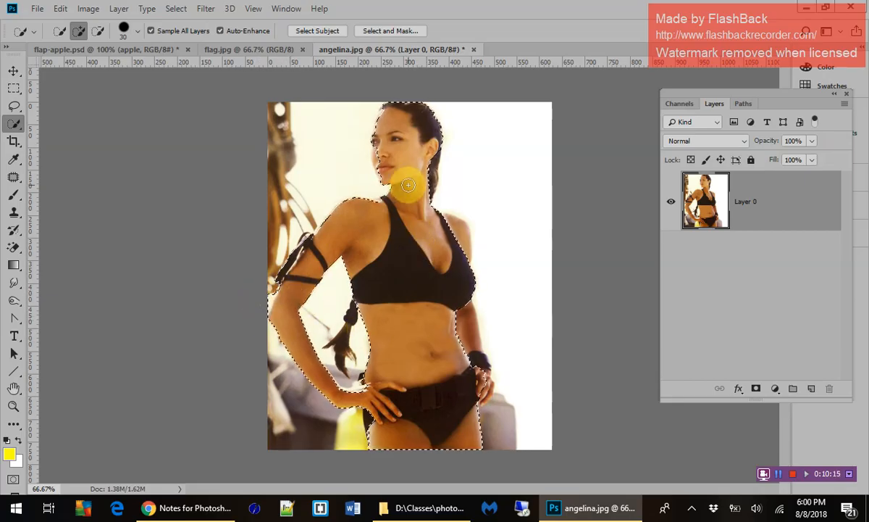
mouse_move(453, 231)
mouse_down()
mouse_move(457, 217)
mouse_move(465, 250)
mouse_move(450, 310)
mouse_move(467, 319)
mouse_up()
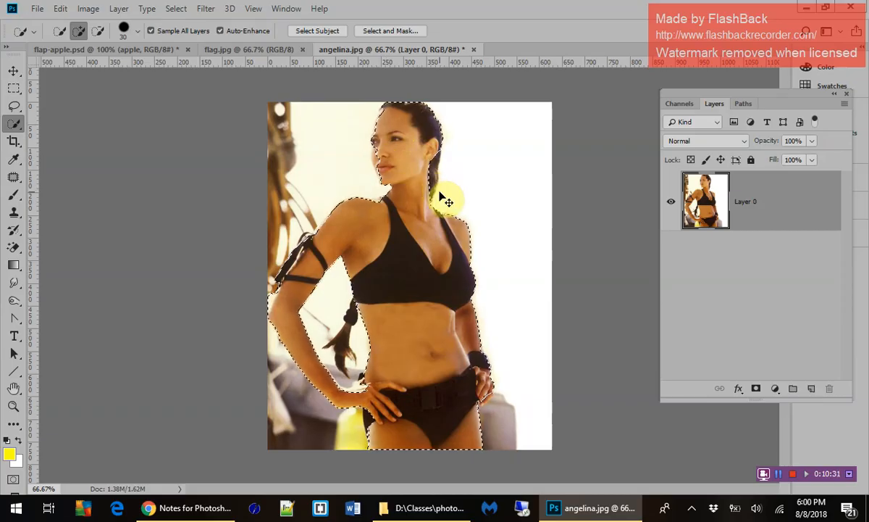
Reduce the Quick Selection brush to 20 and add the missing front edge of the face around the nose and lips.
key(ctrl+plus)
key(ctrl+plus)
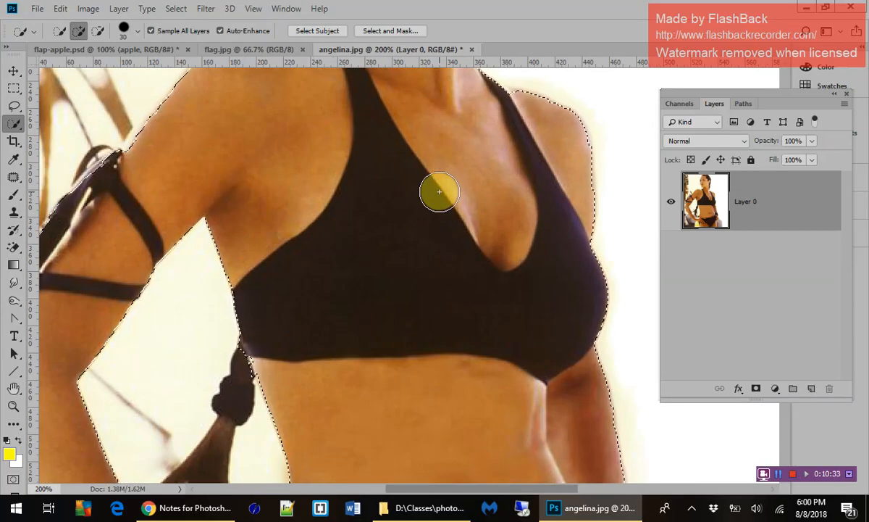
scroll(439, 191, up, 5)
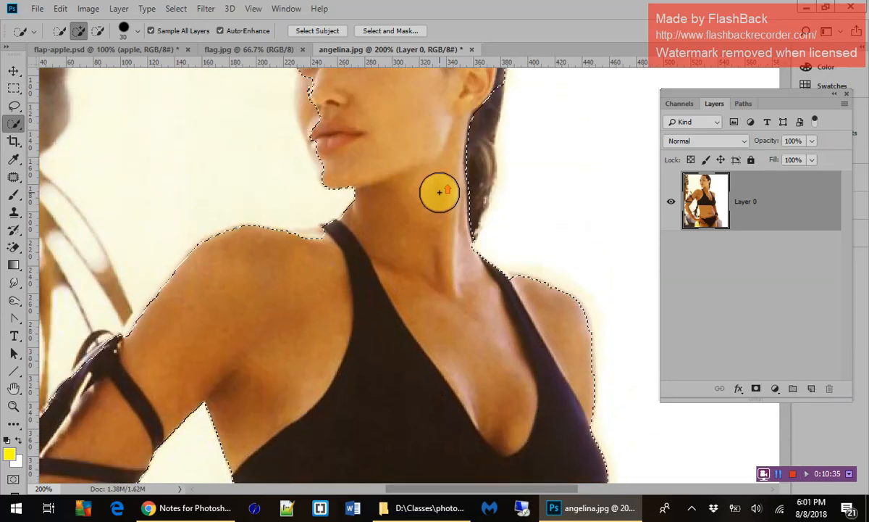
scroll(439, 191, up, 3)
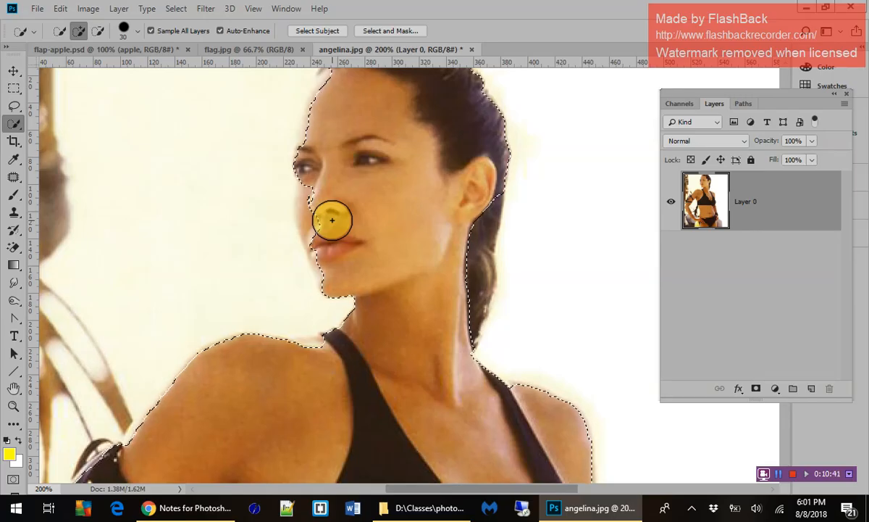
key(bracketleft)
click(321, 212)
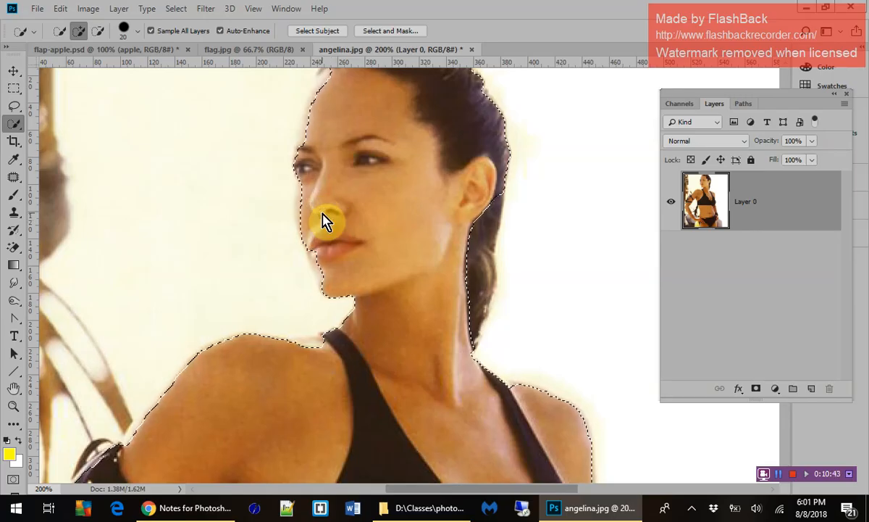
click(312, 213)
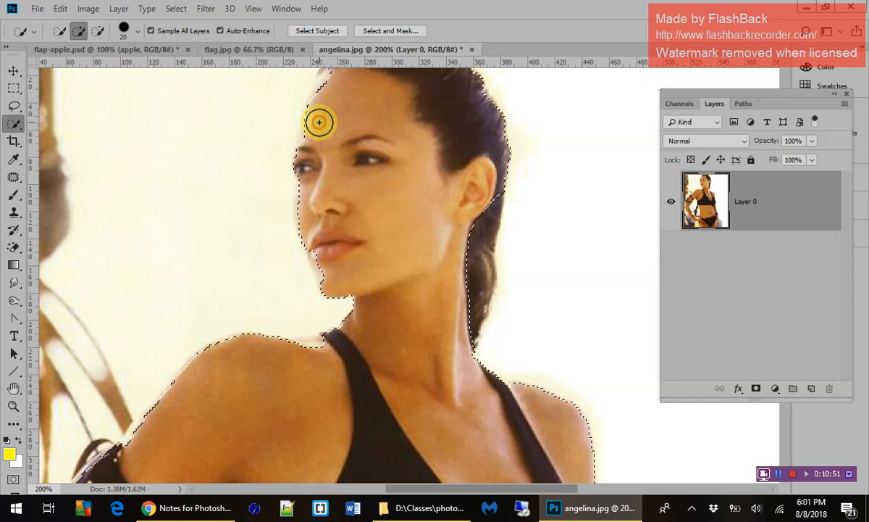
Add the hair hanging behind the ear and neck to the selection, and touch up the area at the far shoulder strap.
scroll(342, 141, up, 2)
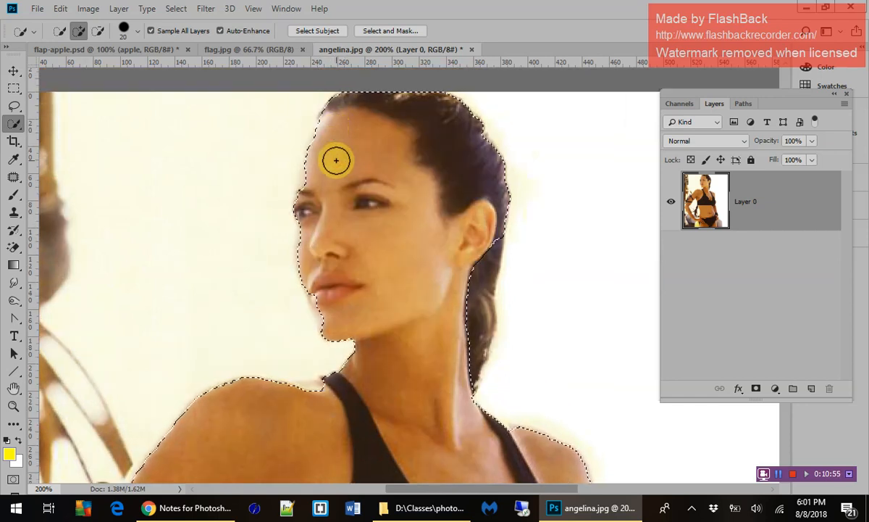
drag(490, 245, 489, 246)
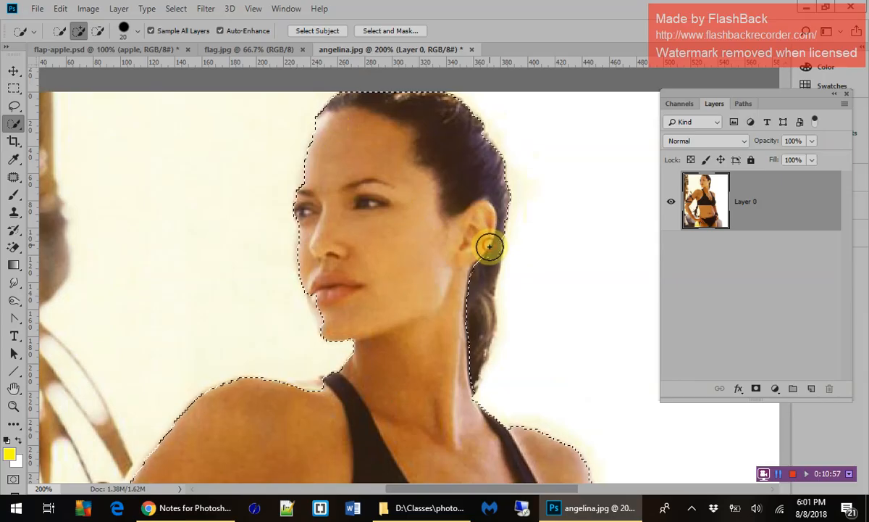
scroll(435, 345, down, 5)
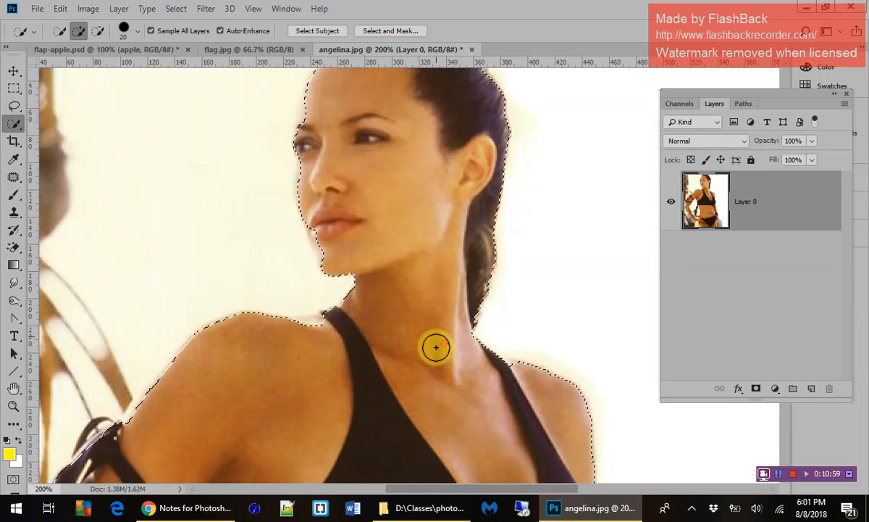
scroll(436, 347, down, 3)
click(515, 300)
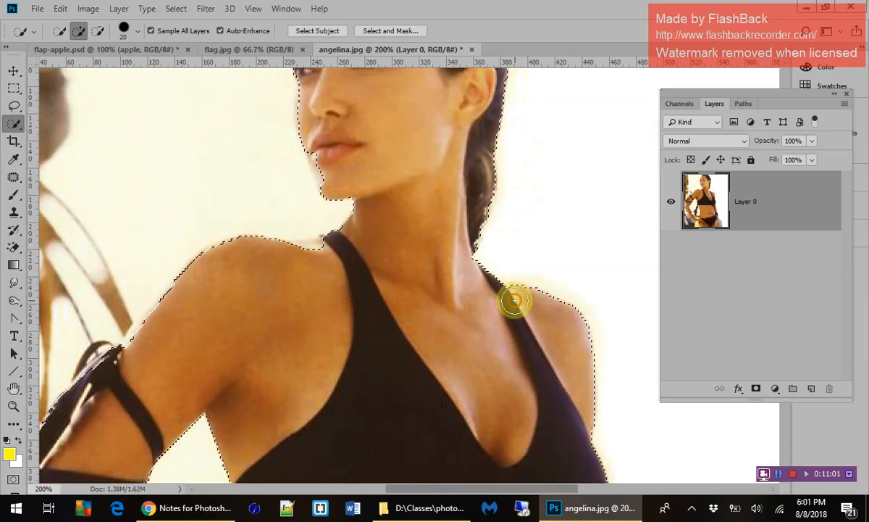
scroll(529, 354, down, 10)
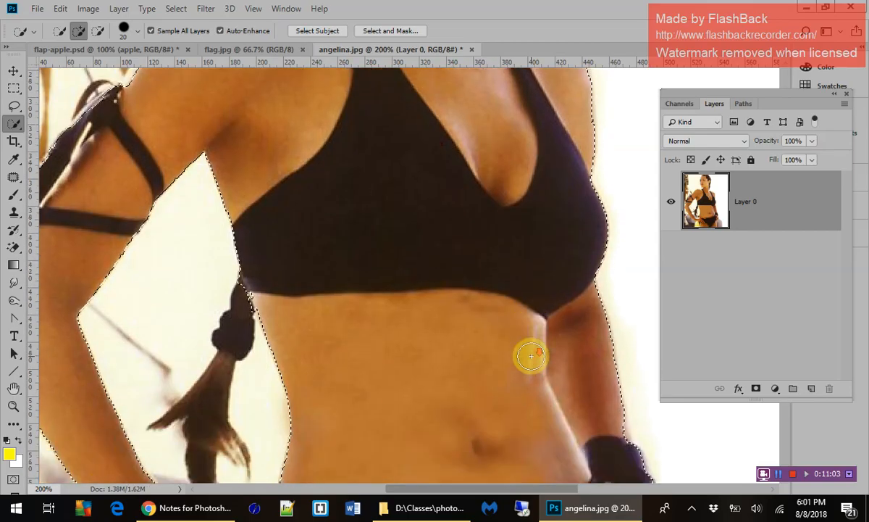
Extend the selection over the missing edge of the black bottoms at the hip and the bright upper edge of the hand.
scroll(531, 356, down, 10)
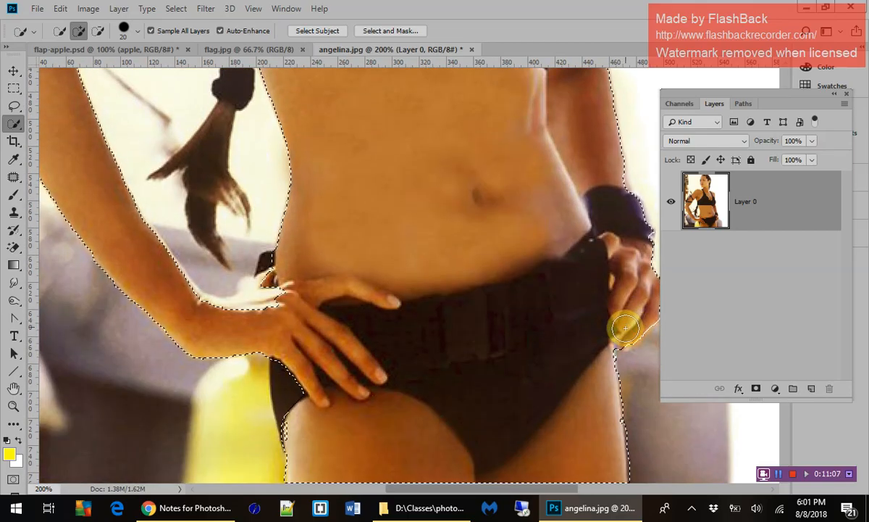
scroll(553, 354, down, 3)
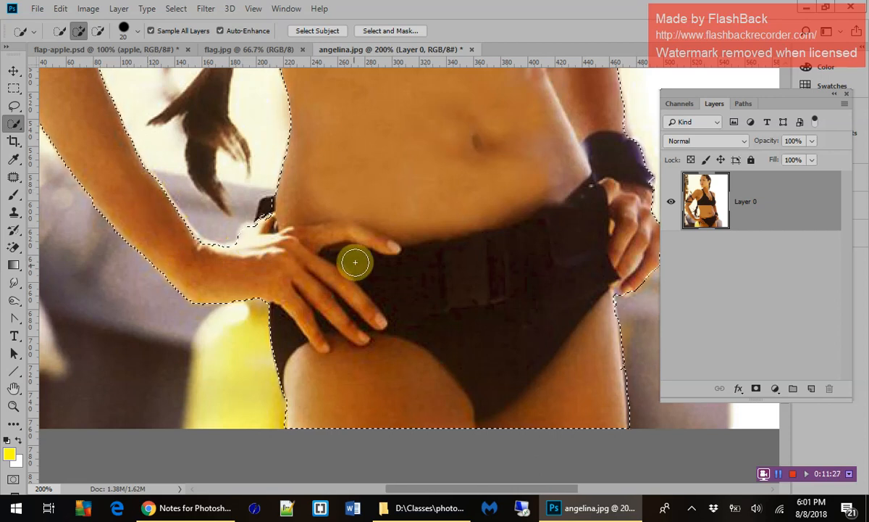
scroll(381, 244, up, 8)
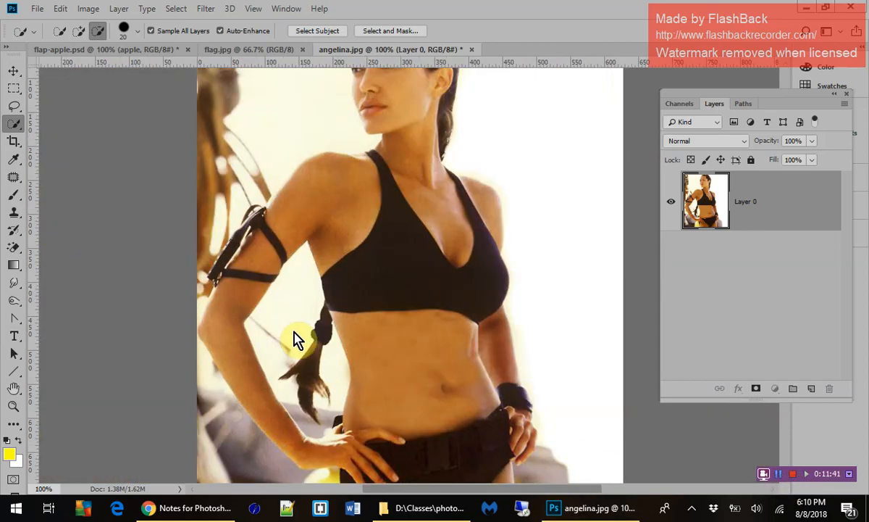
Reduce the Quick Selection brush to 10 and add the braid hanging between the bent arm and the waist to the selection.
click(17, 126)
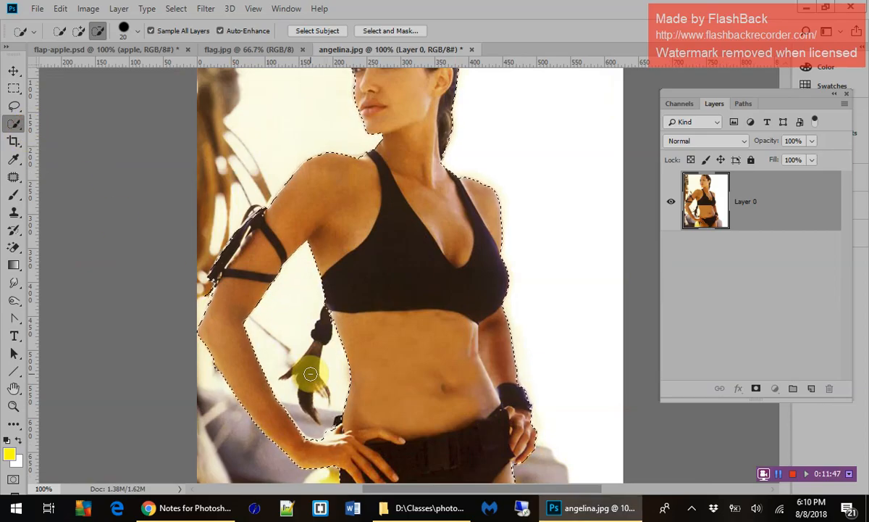
key(ctrl+plus)
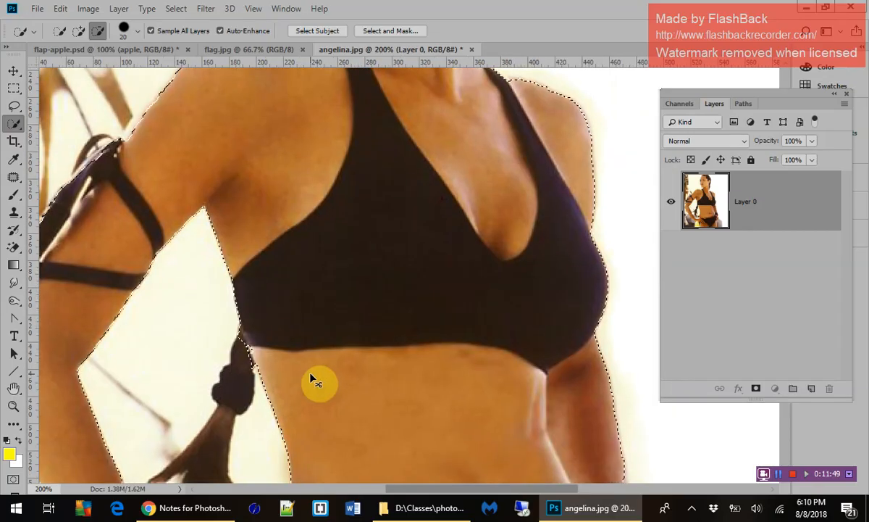
scroll(310, 373, down, 6)
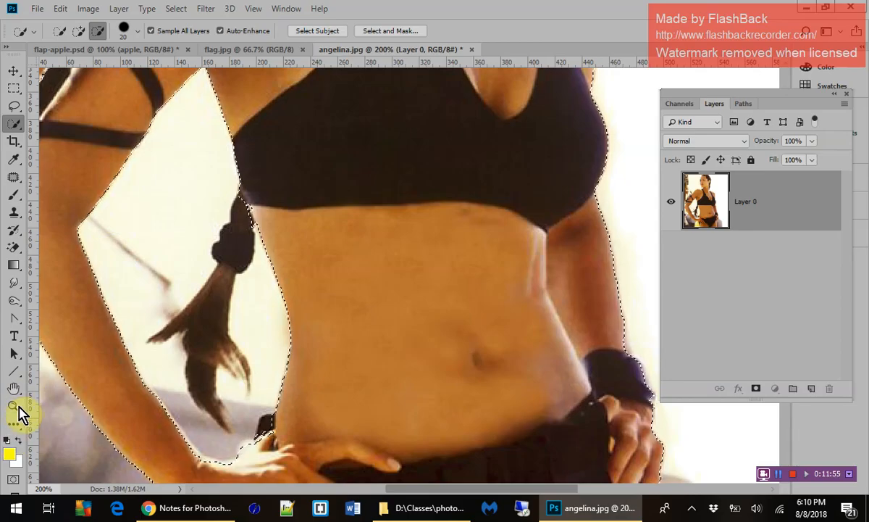
click(78, 31)
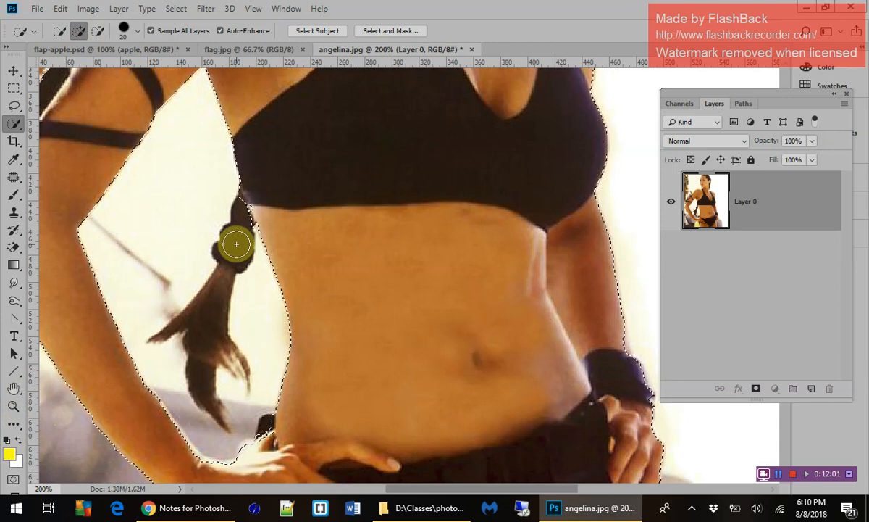
key(bracketleft)
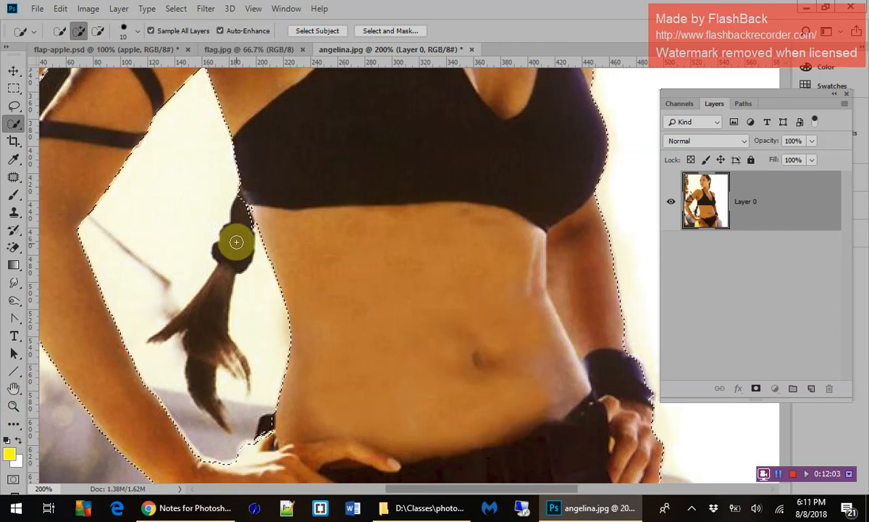
drag(240, 227, 238, 232)
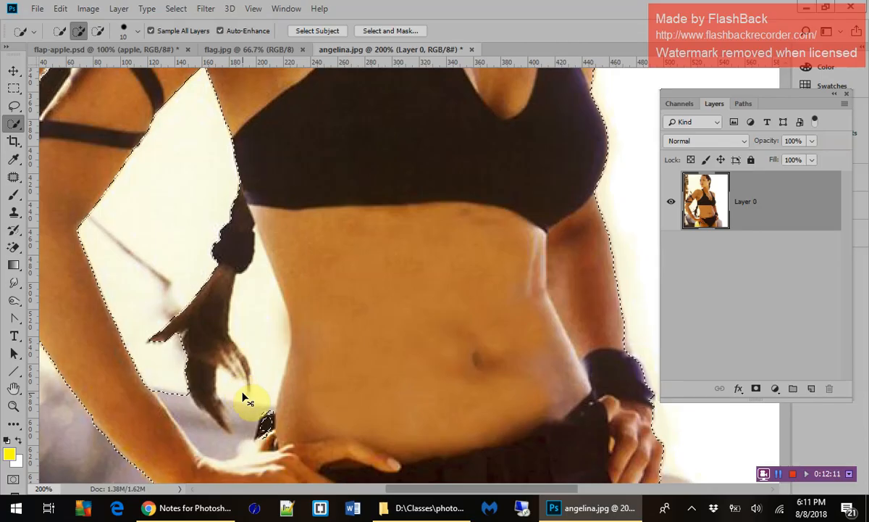
Delete the selected pixels to test the selection's coverage, and undo the deletion.
key(Delete)
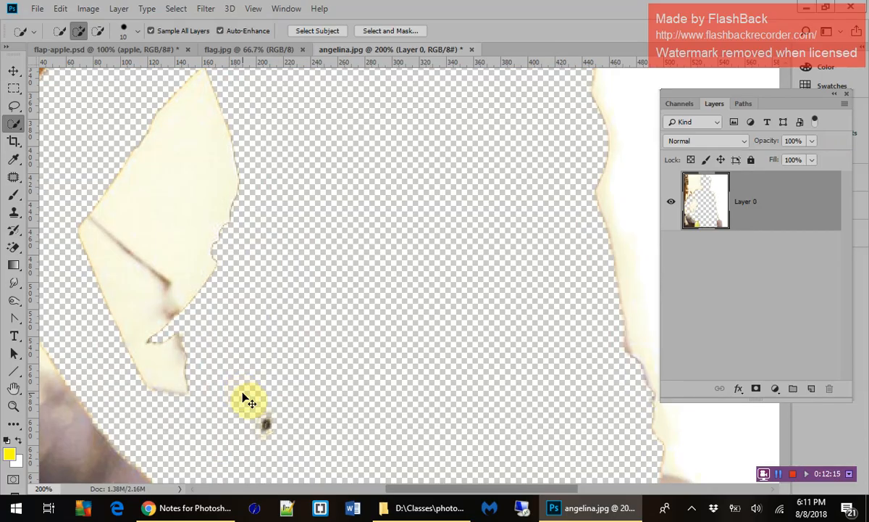
key(ctrl+z)
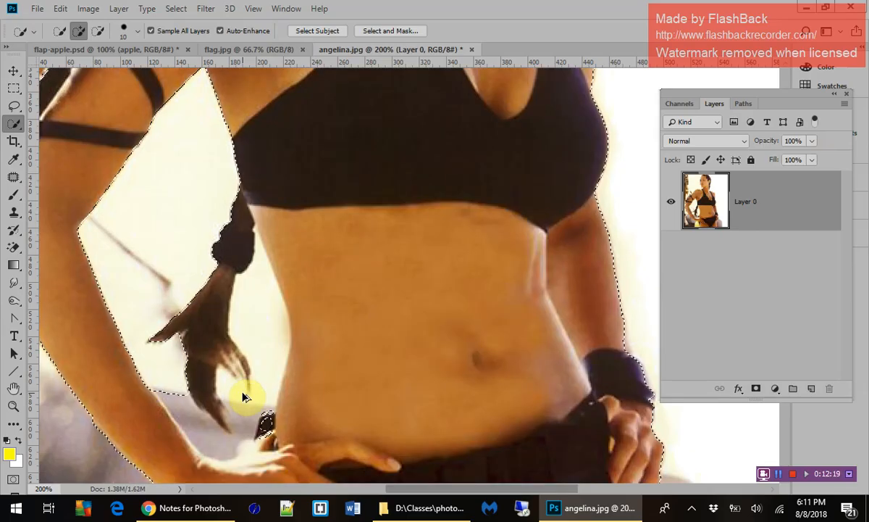
Rework the braid selection below the hair tie, adding its loose end with a Quick Selection brush of 9.
mouse_move(244, 397)
mouse_down()
mouse_move(221, 355)
mouse_move(217, 302)
mouse_up()
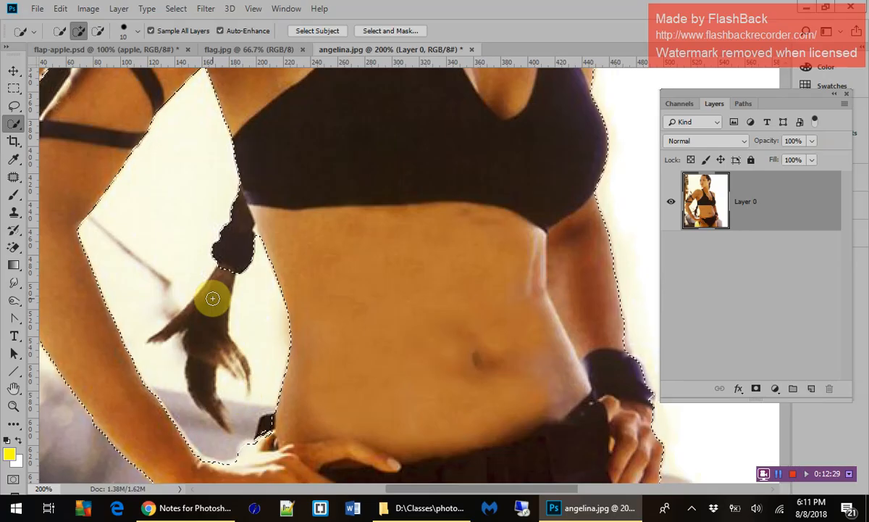
key([)
click(213, 298)
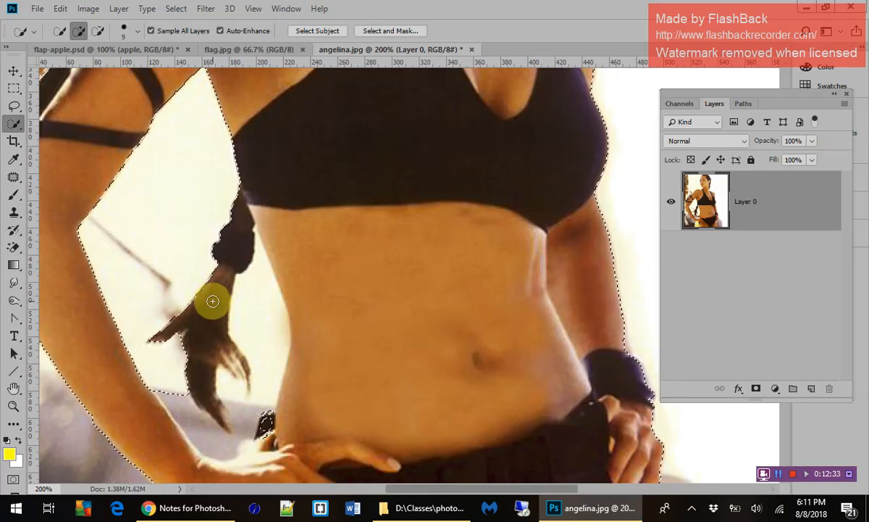
mouse_move(213, 300)
mouse_down()
mouse_move(215, 330)
mouse_move(187, 334)
mouse_up()
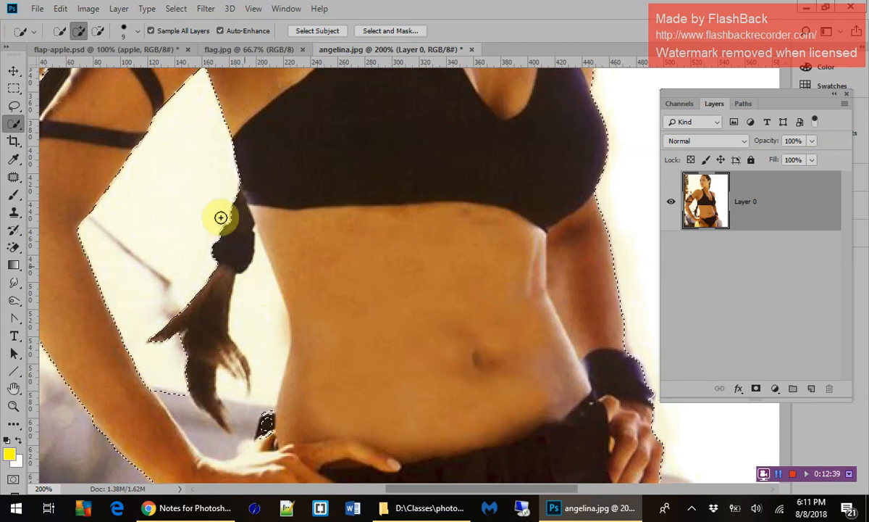
Subtract the background around the braid's loose end from the selection, and fit the whole picture in view.
click(97, 31)
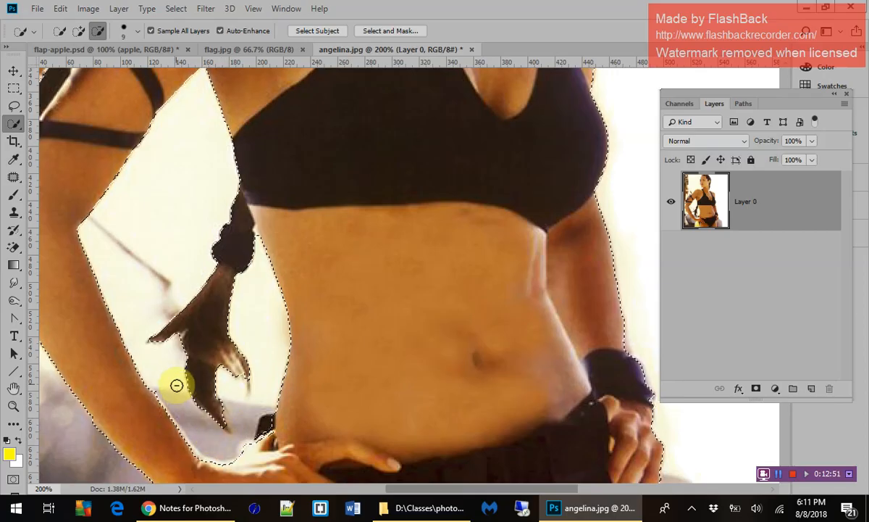
mouse_move(161, 291)
mouse_down()
mouse_move(157, 325)
mouse_move(170, 353)
mouse_up()
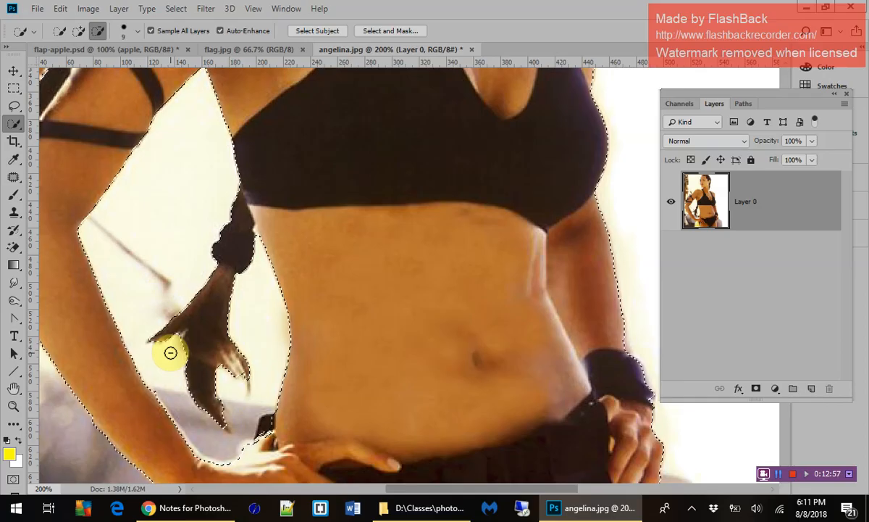
scroll(375, 311, up, 5)
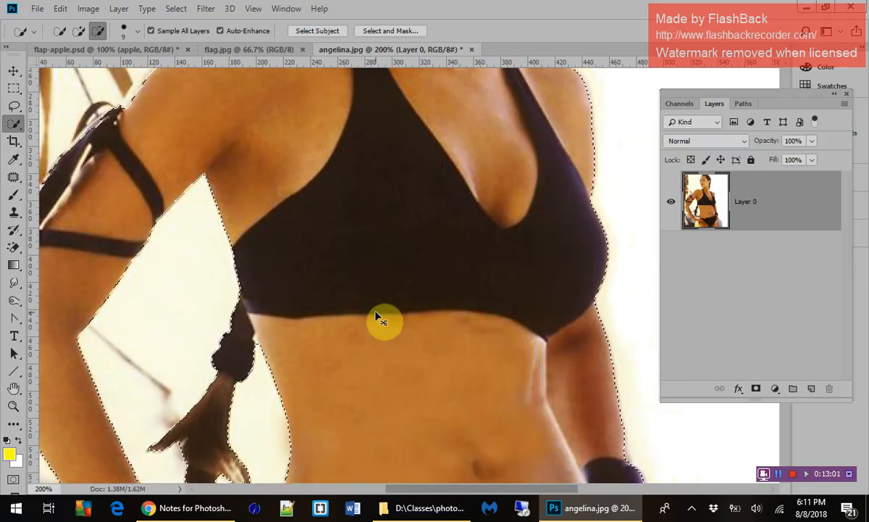
key(ctrl+minus)
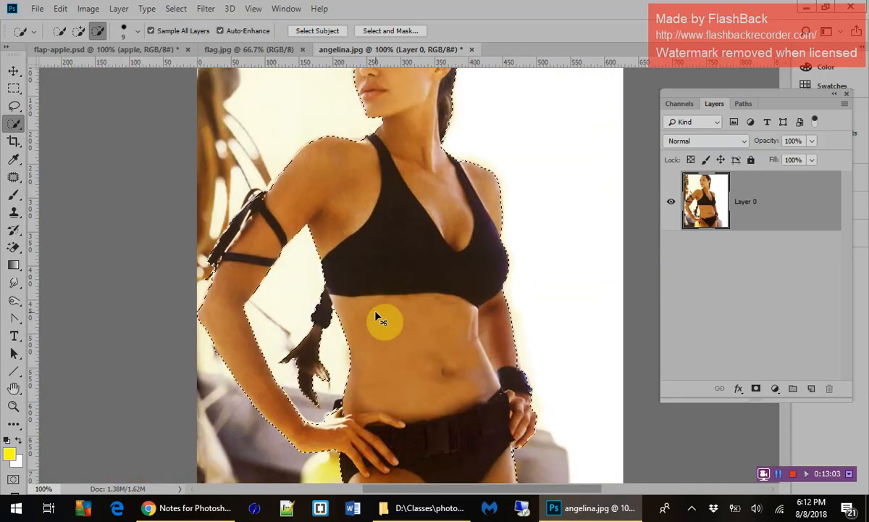
key(ctrl+0)
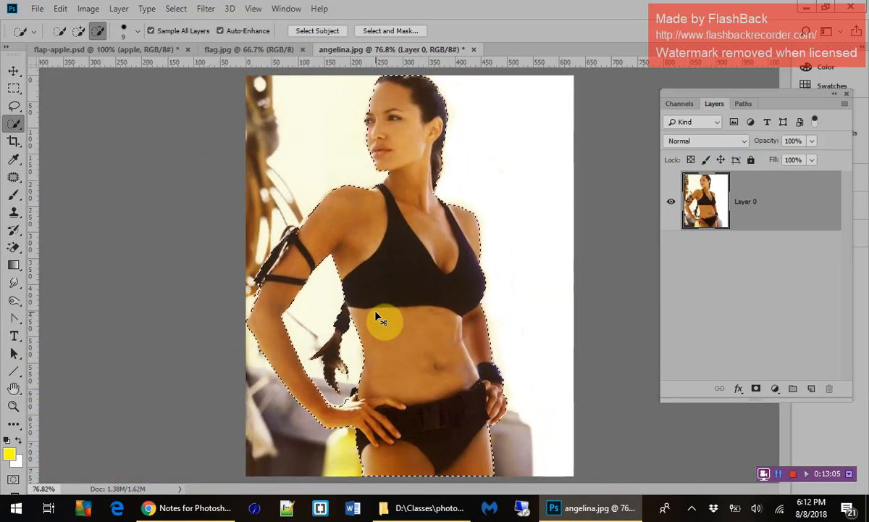